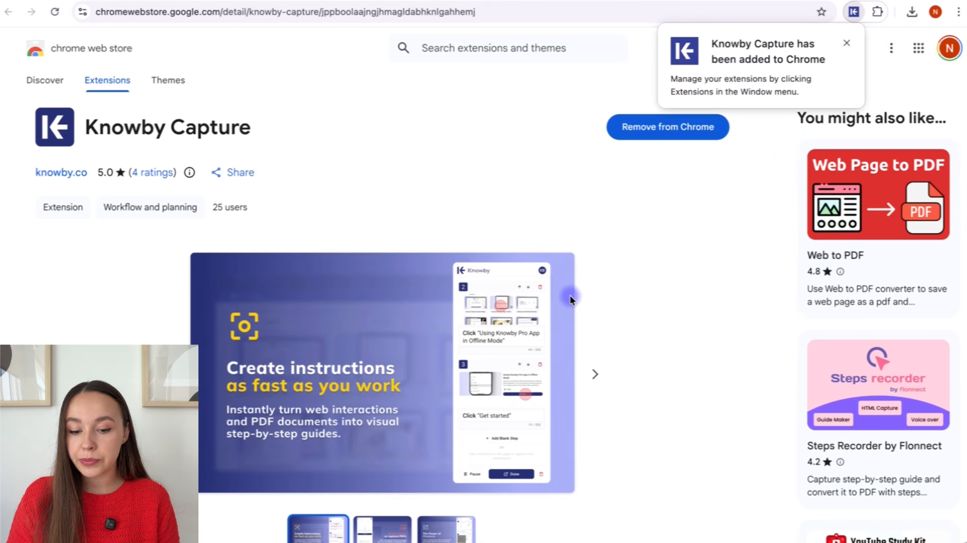
# Step: Search the Chrome Web Store for the Knowby Capture extension
pyautogui.click(429, 50)
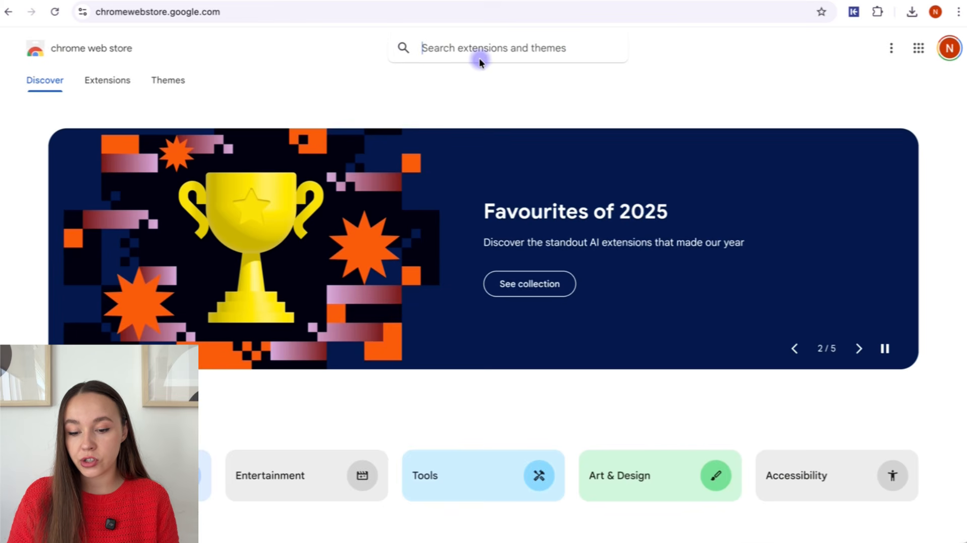
pyautogui.write('Knowby C')
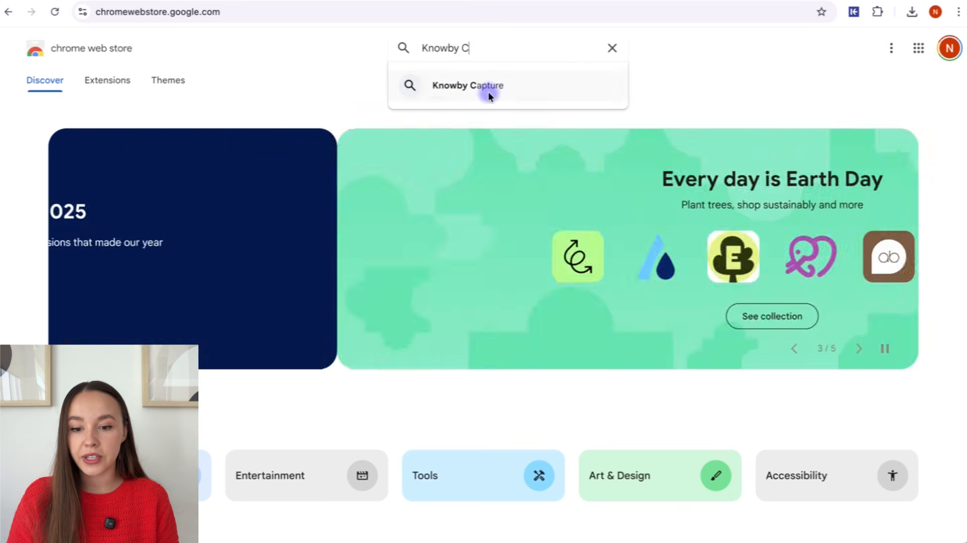
pyautogui.click(487, 90)
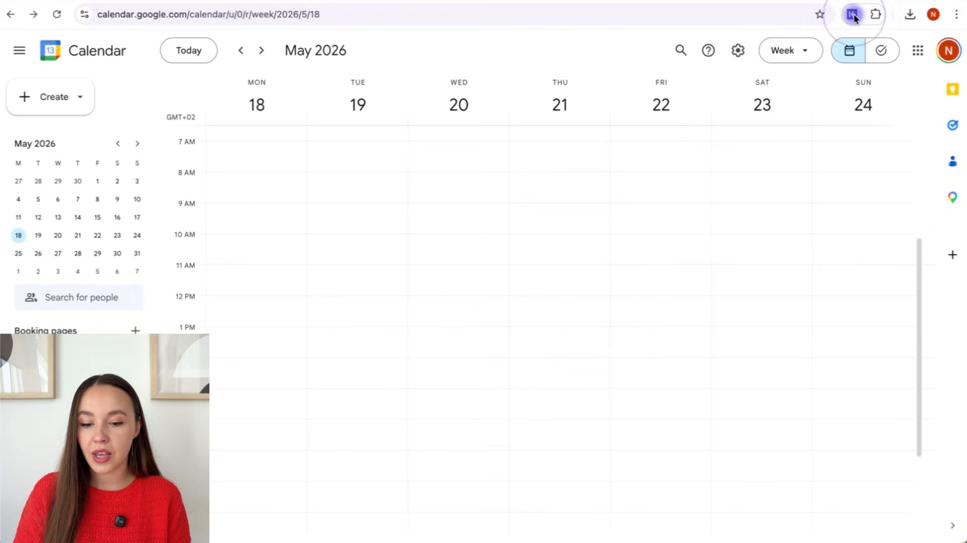
# Step: Open the Knowby Capture extension beside Google Calendar and start a web capture
pyautogui.click(852, 14)
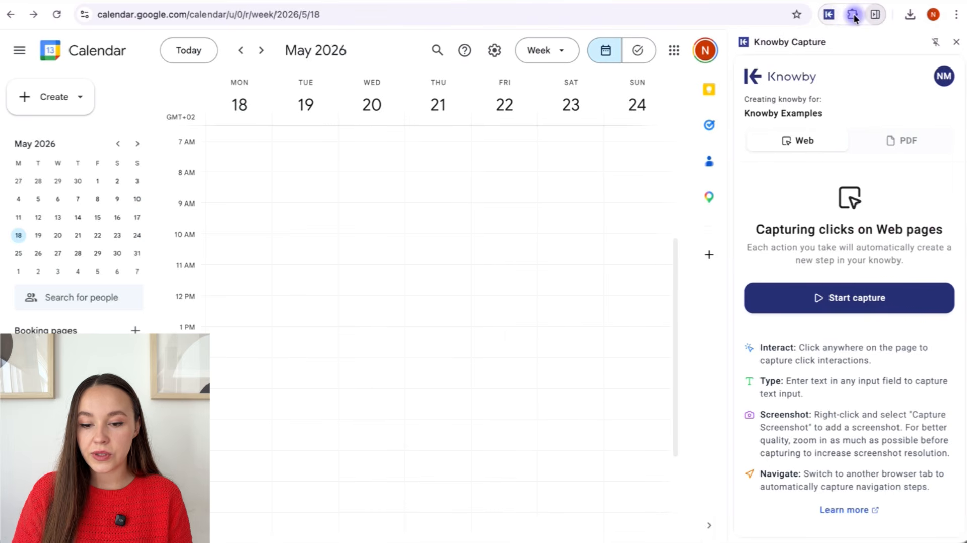
pyautogui.click(818, 300)
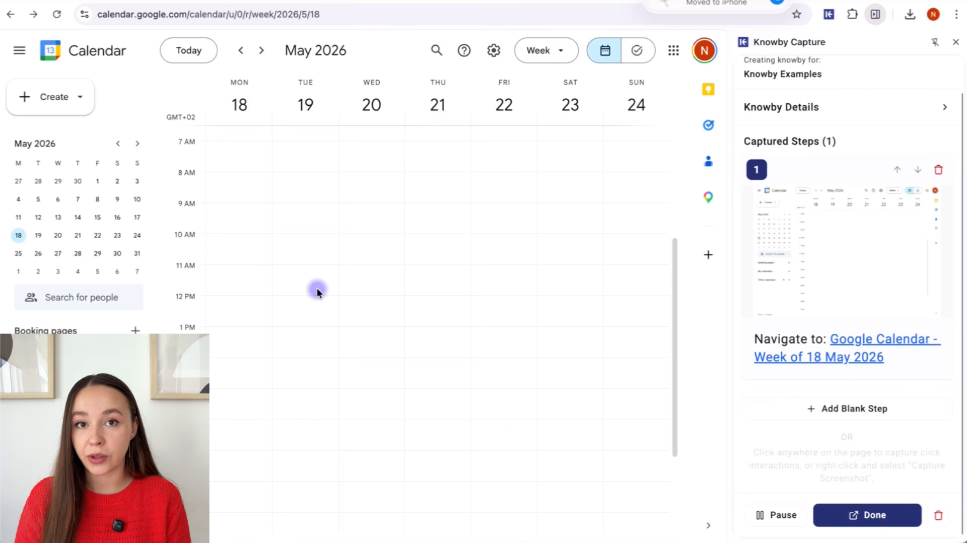
# Step: Create a calendar event on Tuesday, 19 May from 9:30am to 10:30am and assign it to the Family calendar
pyautogui.click(308, 229)
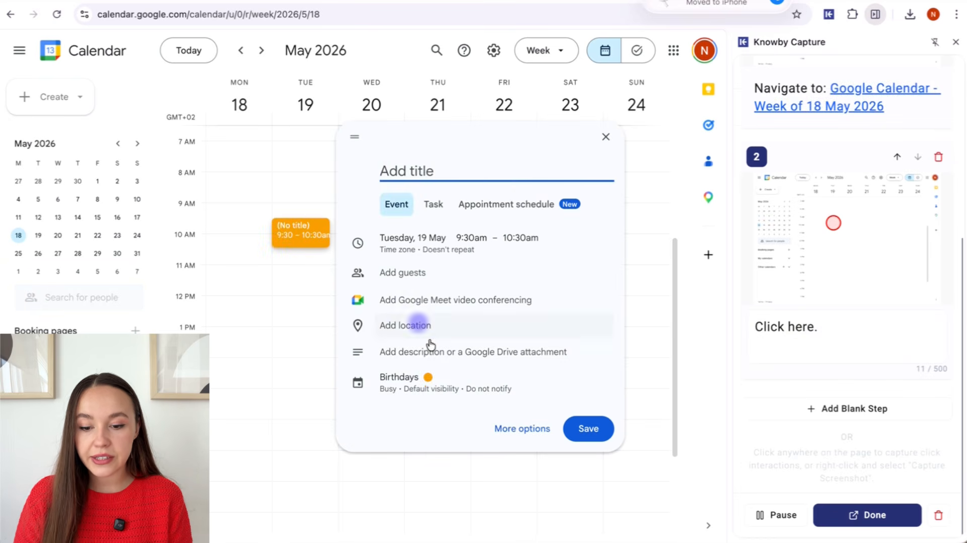
pyautogui.click(418, 380)
pyautogui.click(459, 327)
pyautogui.click(432, 397)
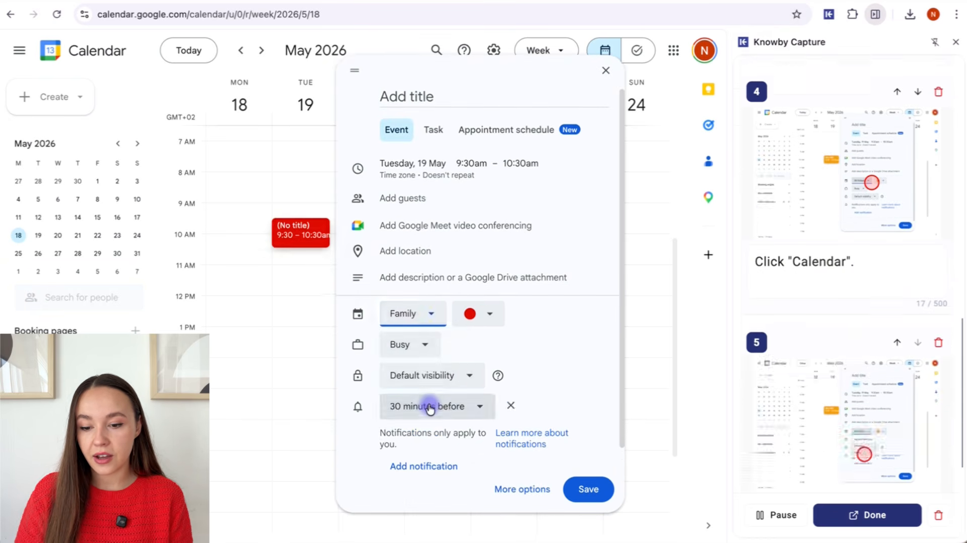
# Step: Title the event "Test Knowby", add a guest by name and save the event
pyautogui.click(422, 104)
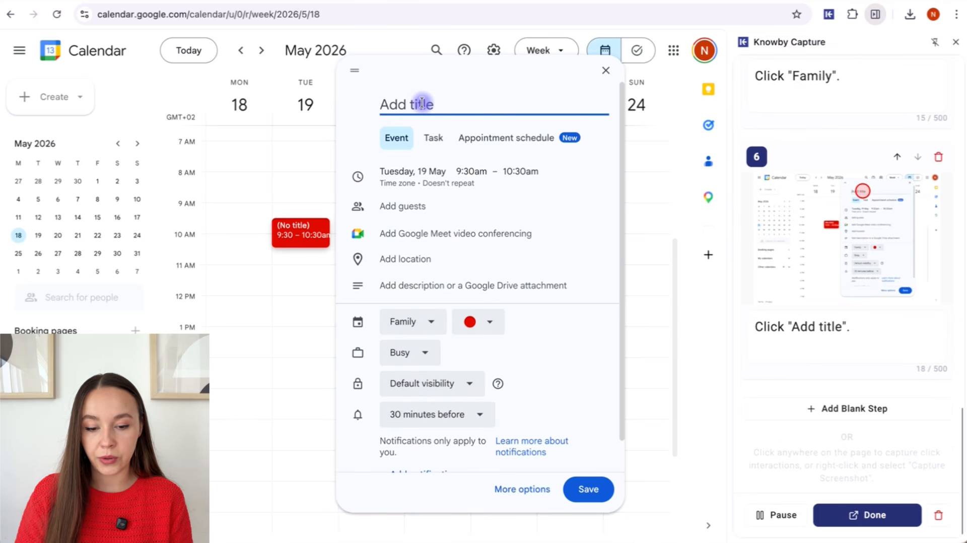
pyautogui.write('Tesr')
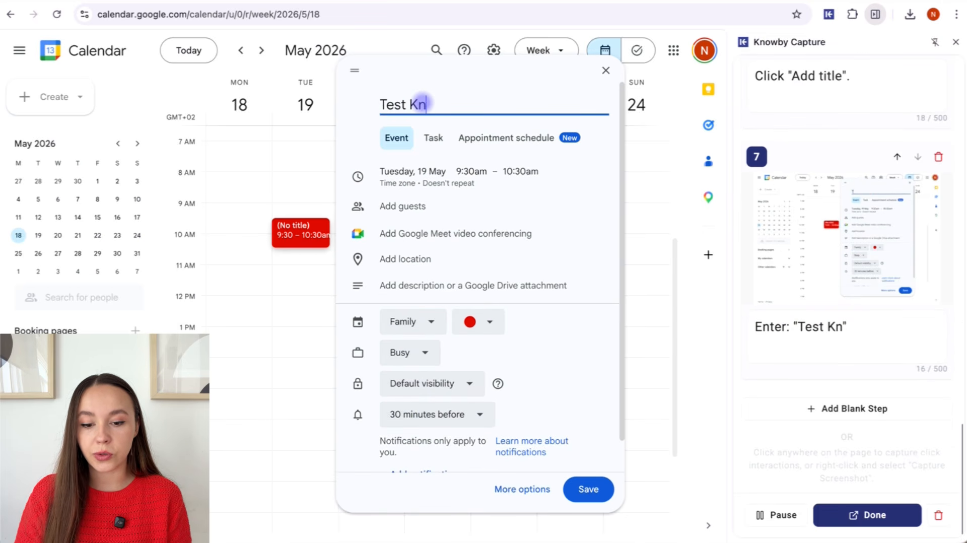
pyautogui.click(431, 205)
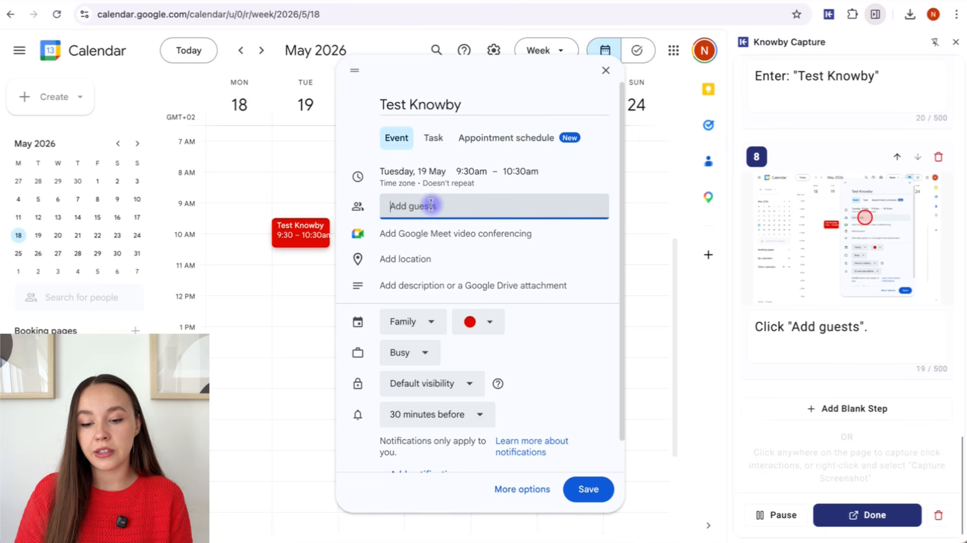
pyautogui.write('nova')
pyautogui.click(434, 237)
pyautogui.click(589, 489)
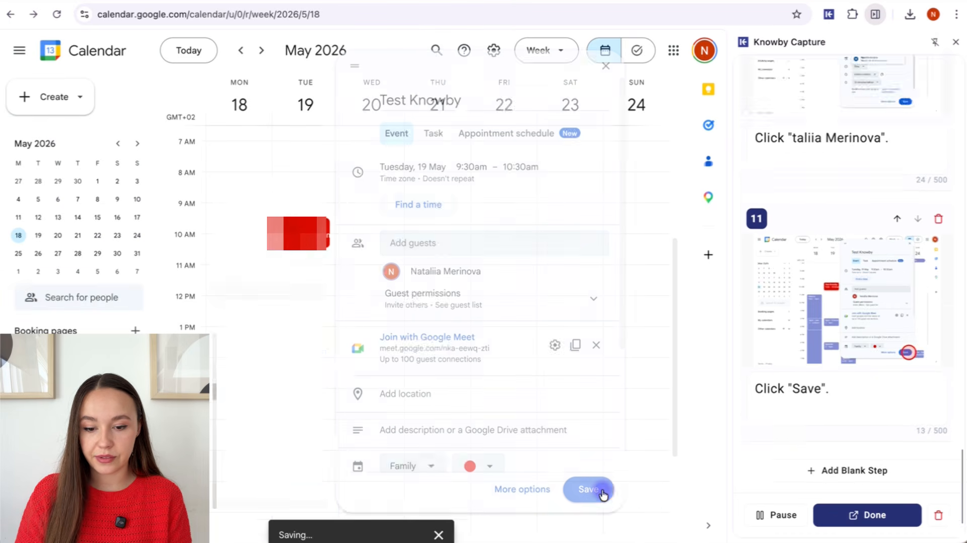
# Step: In the knowby's details, set the title to "How to create and delete a meeting" and the description to "Add description"
pyautogui.scroll(10, 842, 276)
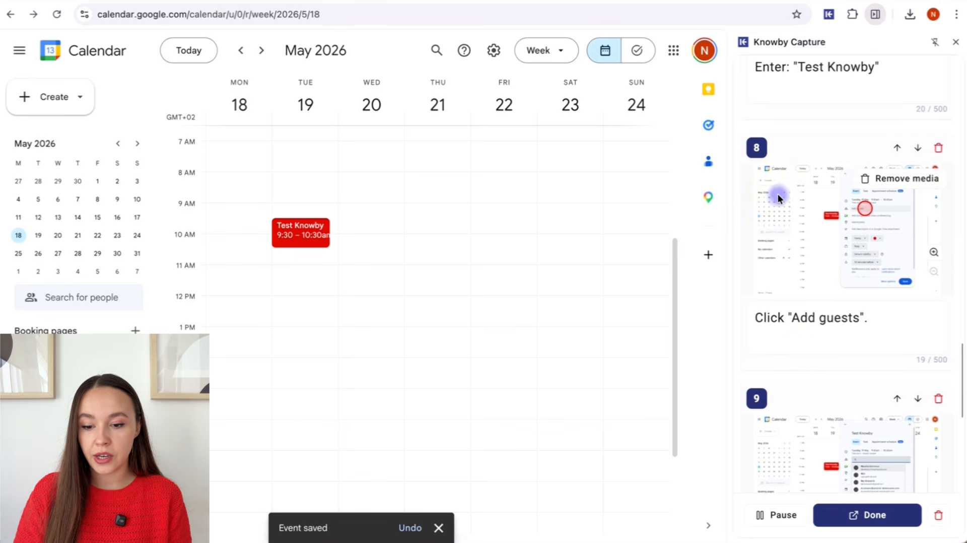
pyautogui.scroll(10, 779, 195)
pyautogui.click(782, 150)
pyautogui.click(821, 192)
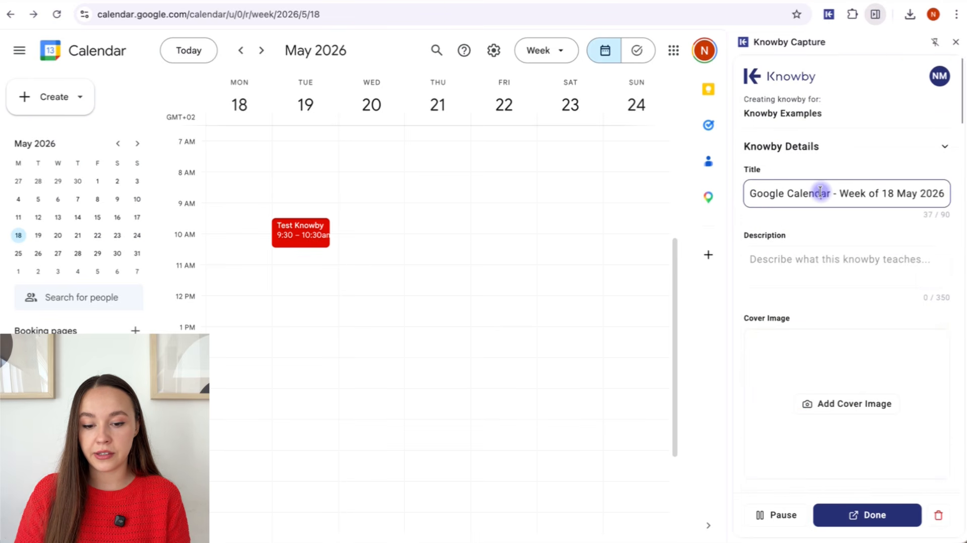
pyautogui.hotkey('ctrl', 'a')
pyautogui.write('How')
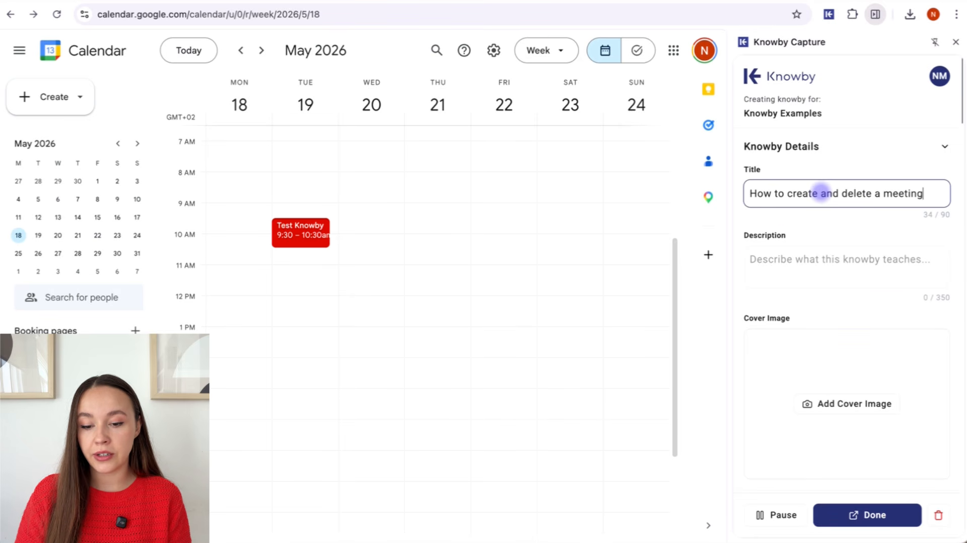
pyautogui.click(792, 265)
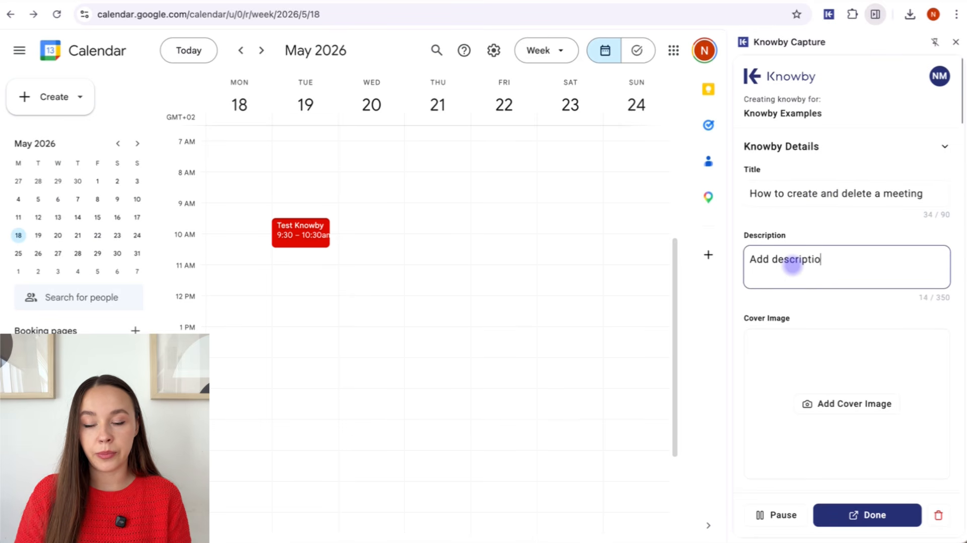
# Step: Add a cover image by capturing the calendar area around the Test Knowby event
pyautogui.click(826, 404)
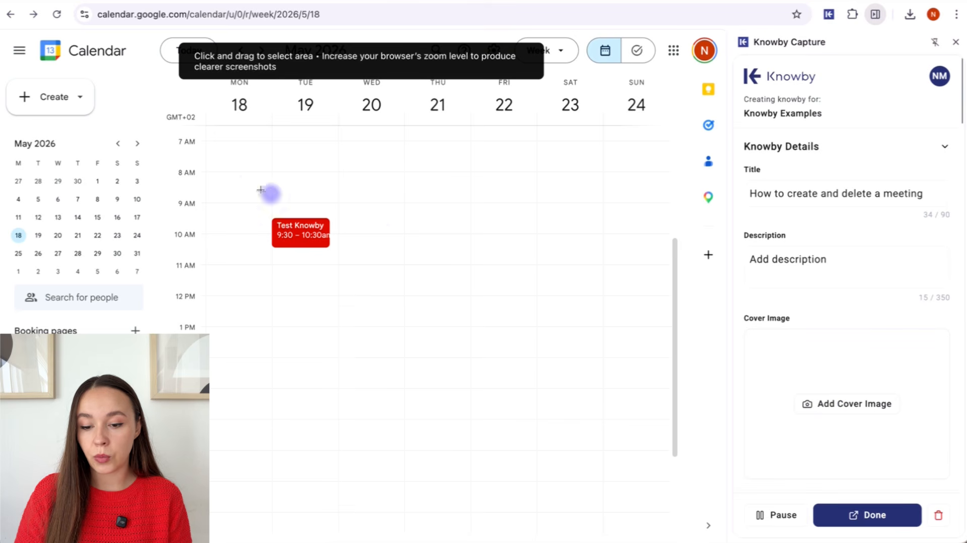
pyautogui.moveTo(244, 187); pyautogui.dragTo(367, 285)
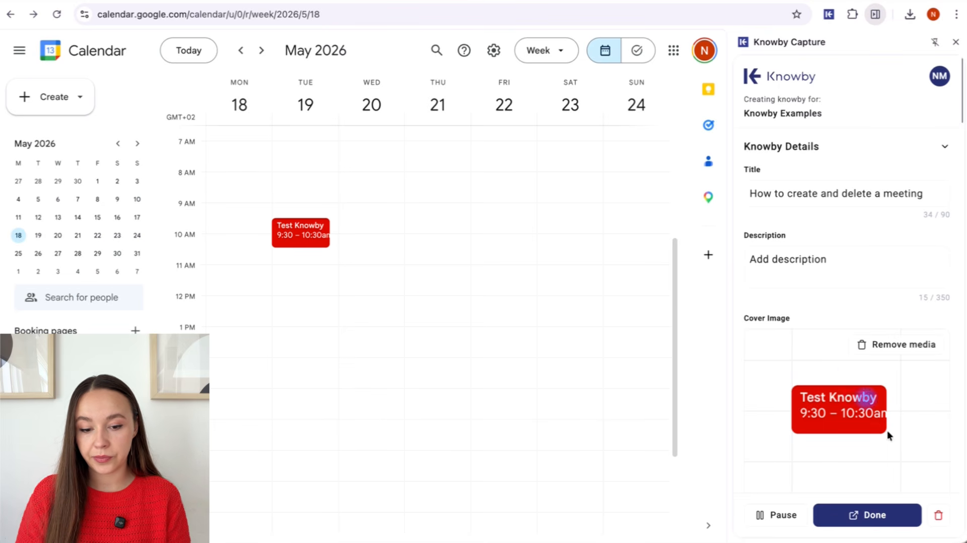
pyautogui.scroll(-2, 888, 435)
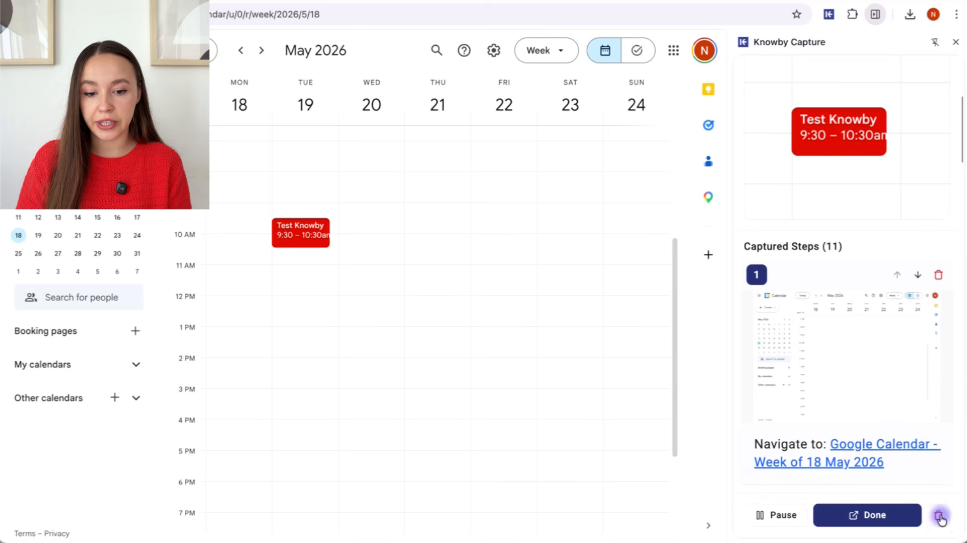
# Step: Back out of discarding the capture and finish it with its captured steps kept
pyautogui.click(939, 516)
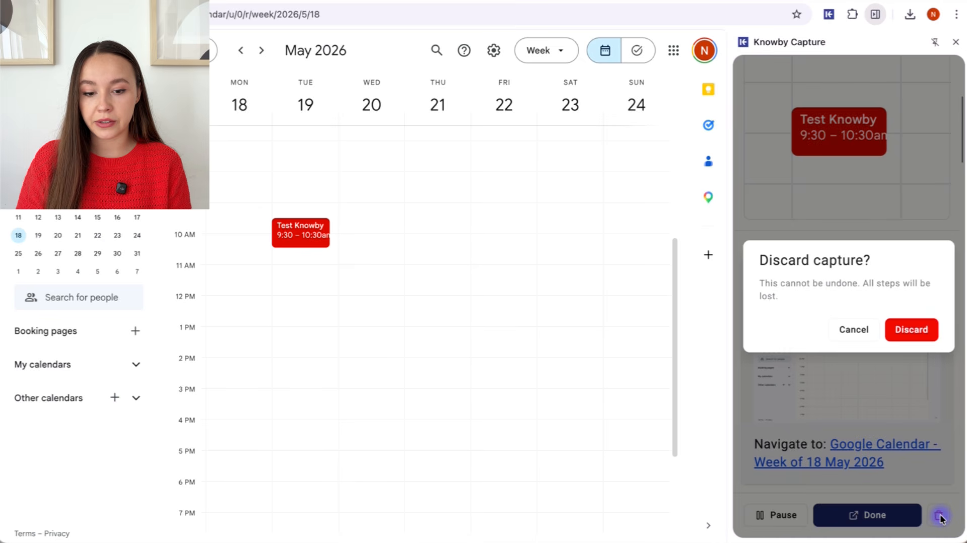
pyautogui.click(858, 339)
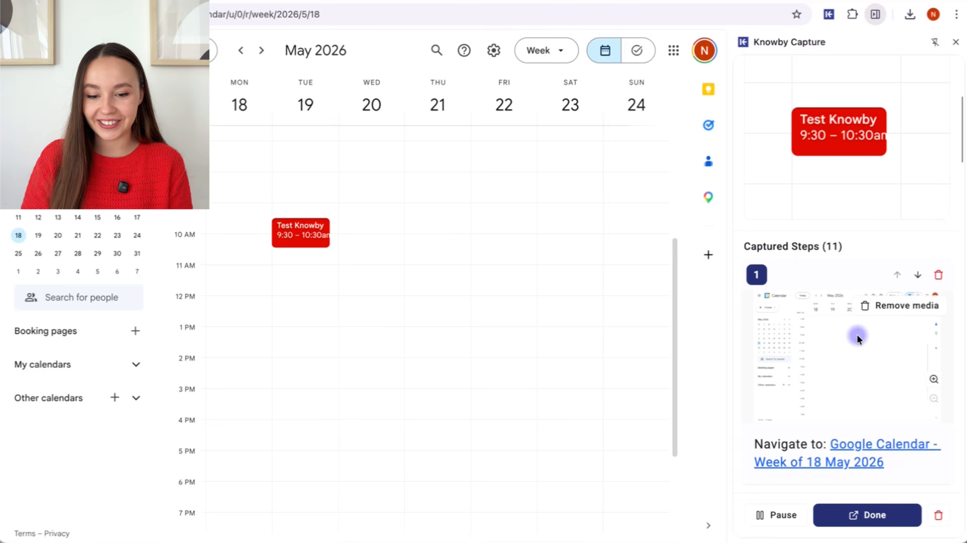
pyautogui.click(837, 512)
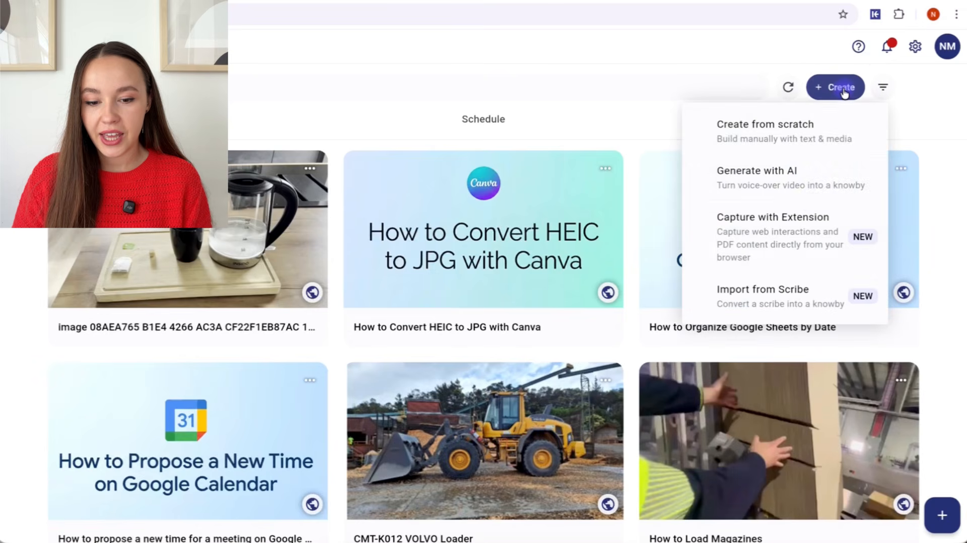
# Step: Start a new knowby with the capture extension in PDF mode and upload a PDF file
pyautogui.click(801, 217)
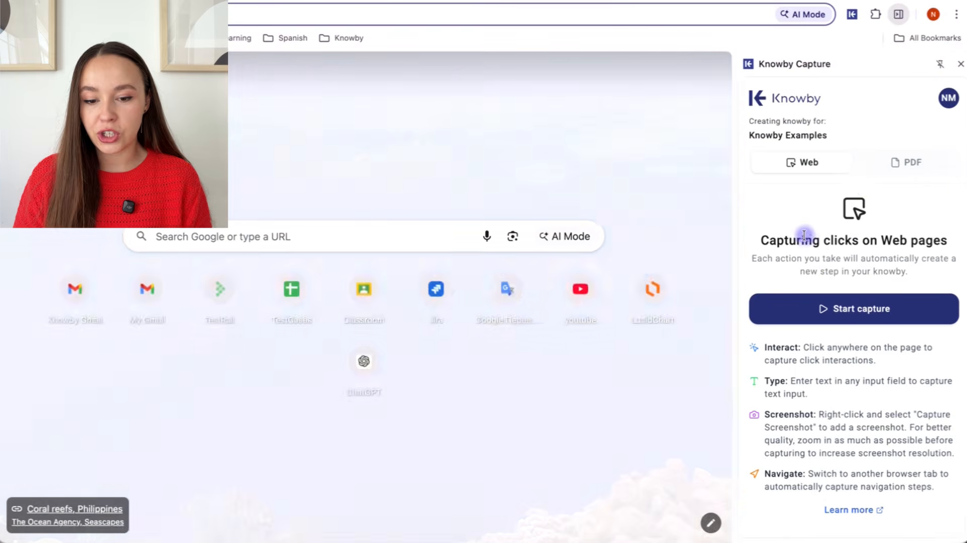
pyautogui.click(888, 164)
pyautogui.click(845, 329)
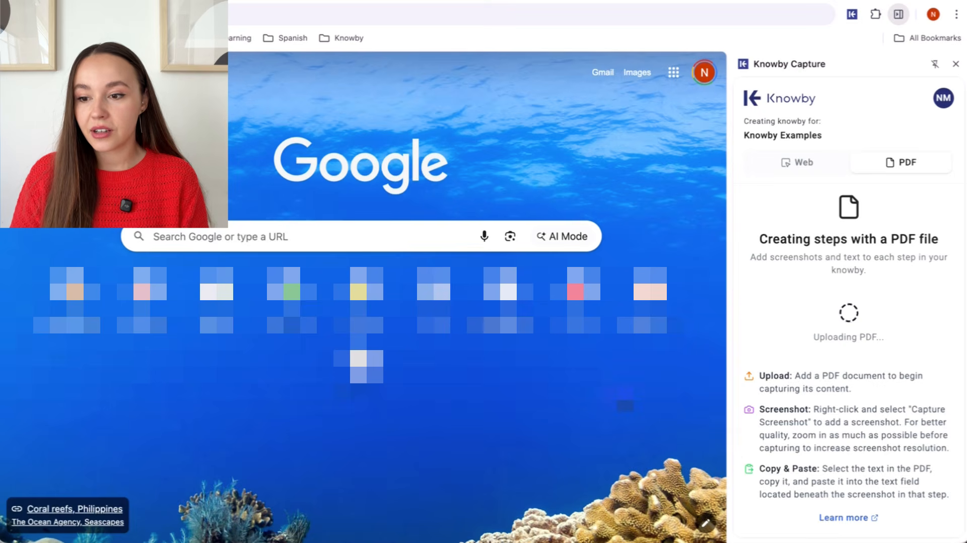
# Step: Add a first step using the PDF heading "Reset Ariba Username or Password" as text and a screenshot of the photo above it
pyautogui.scroll(-20, 556, 393)
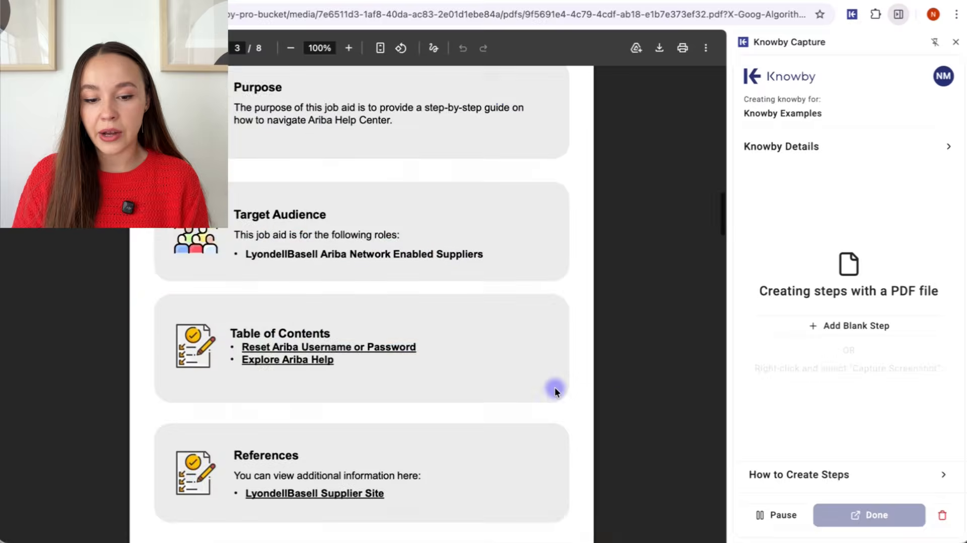
pyautogui.scroll(-10, 555, 392)
pyautogui.click(856, 326)
pyautogui.moveTo(147, 411); pyautogui.dragTo(560, 412)
pyautogui.hotkey('ctrl', 'c')
pyautogui.click(806, 351)
pyautogui.hotkey('ctrl', 'v')
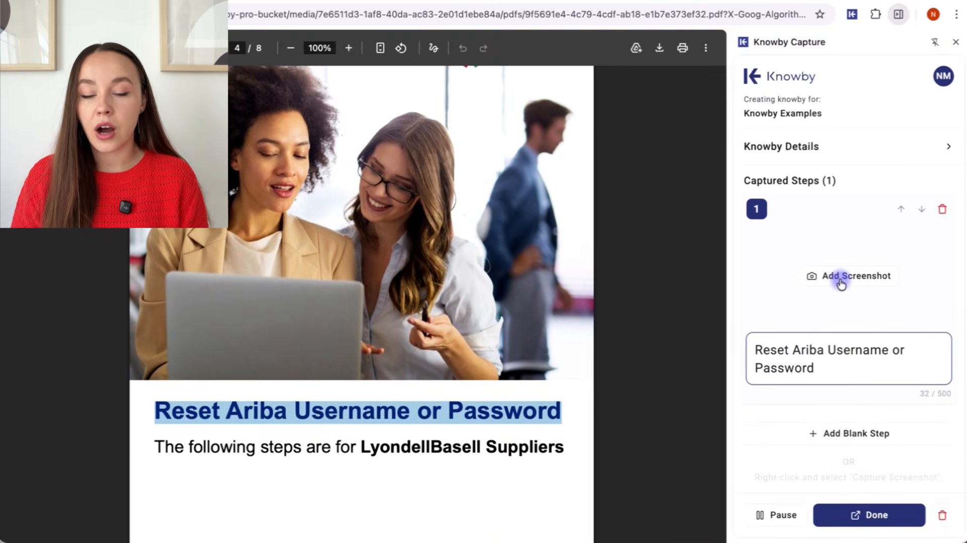
pyautogui.click(842, 277)
pyautogui.moveTo(131, 68); pyautogui.dragTo(587, 372)
# Step: Add a second step and paste in the PDF instruction about clicking the Question Mark icon on the Ariba Network login page
pyautogui.click(879, 460)
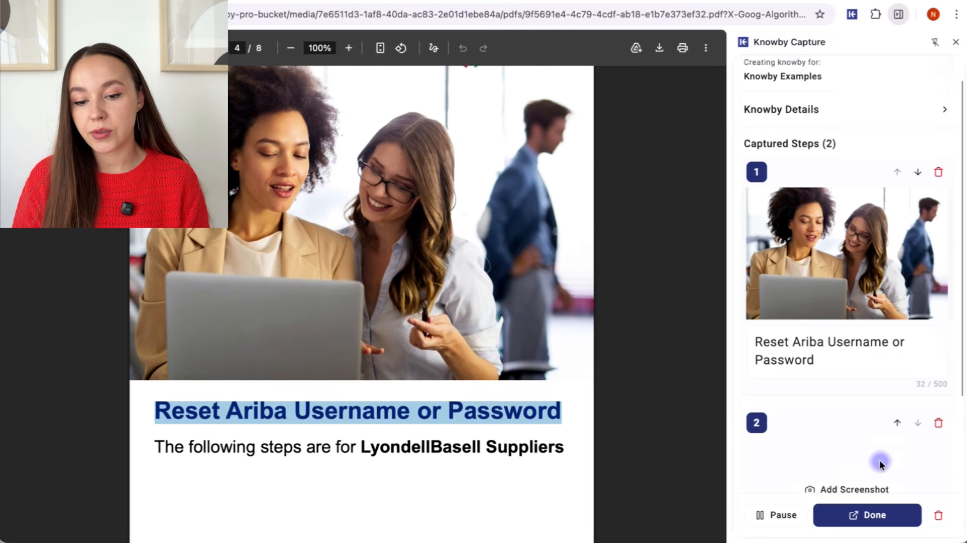
pyautogui.scroll(-10, 321, 393)
pyautogui.moveTo(179, 207); pyautogui.dragTo(317, 222)
pyautogui.hotkey('ctrl', 'c')
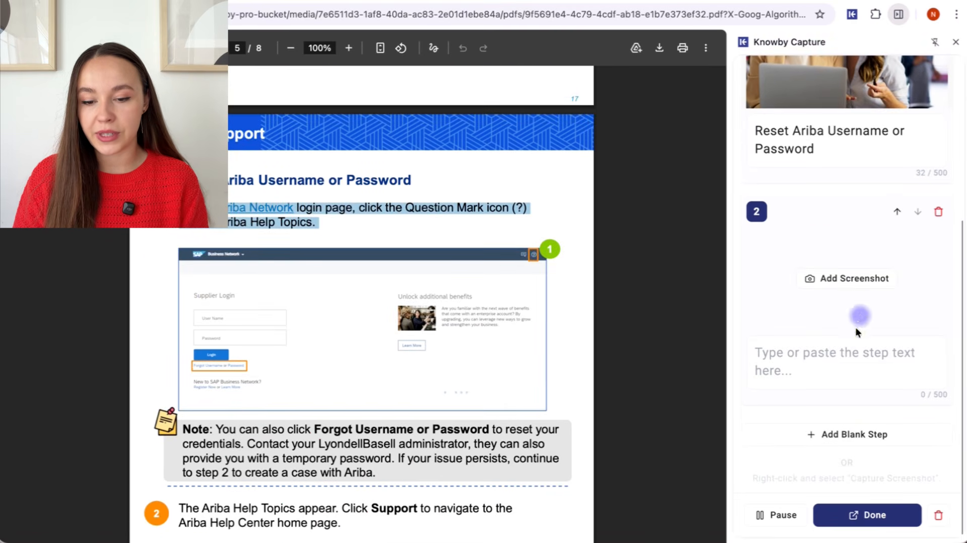
pyautogui.click(852, 358)
pyautogui.hotkey('ctrl', 'v')
# Step: Add a third step with the PDF's Forgot Username or Password note as text and a screenshot of the Supplier Login figure
pyautogui.click(846, 434)
pyautogui.scroll(-1, 432, 419)
pyautogui.scroll(-1, 432, 419)
pyautogui.moveTo(166, 364); pyautogui.dragTo(398, 412)
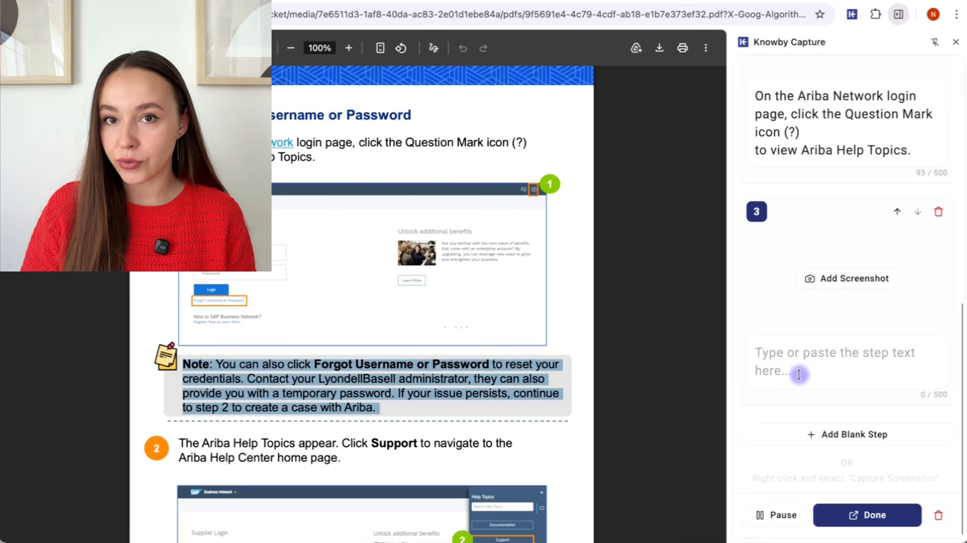
pyautogui.click(799, 375)
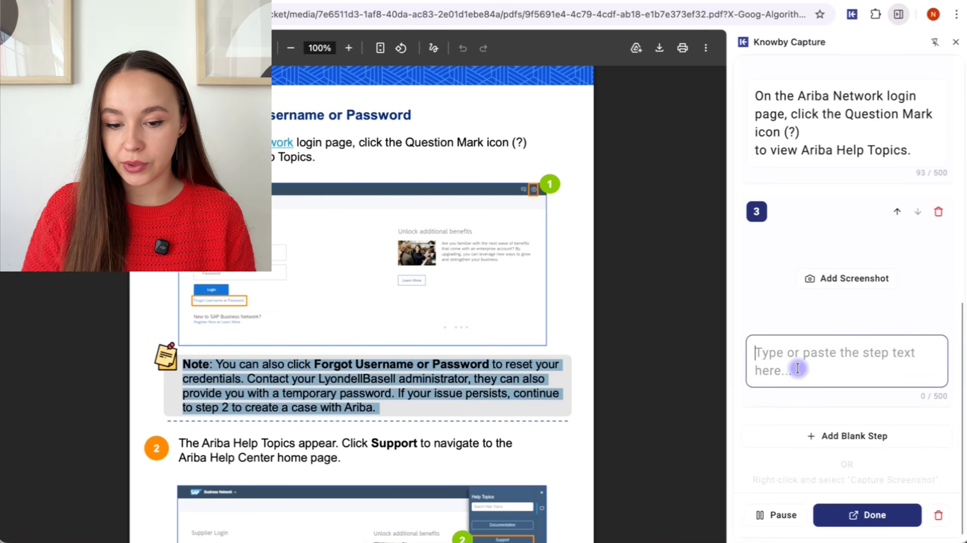
pyautogui.hotkey('ctrl', 'v')
pyautogui.click(838, 280)
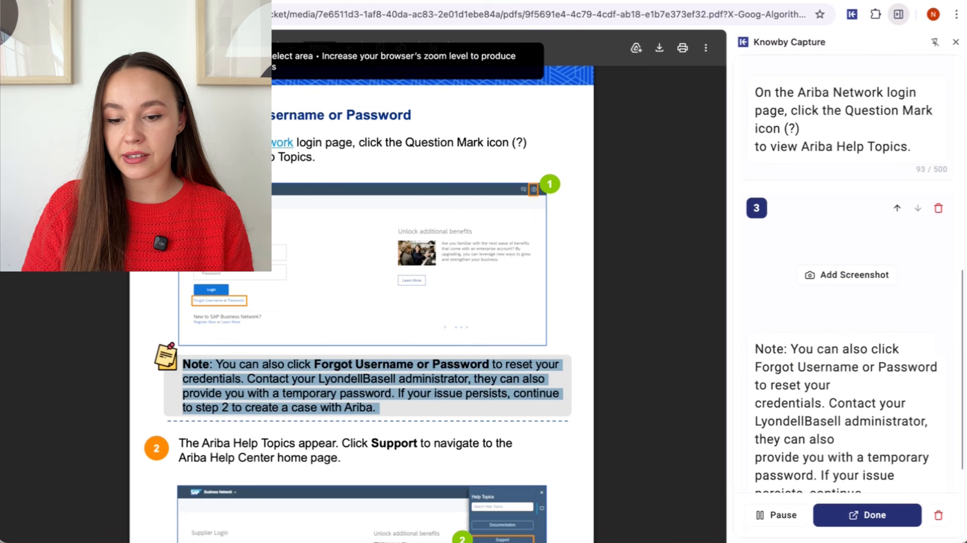
pyautogui.moveTo(173, 179); pyautogui.dragTo(554, 346)
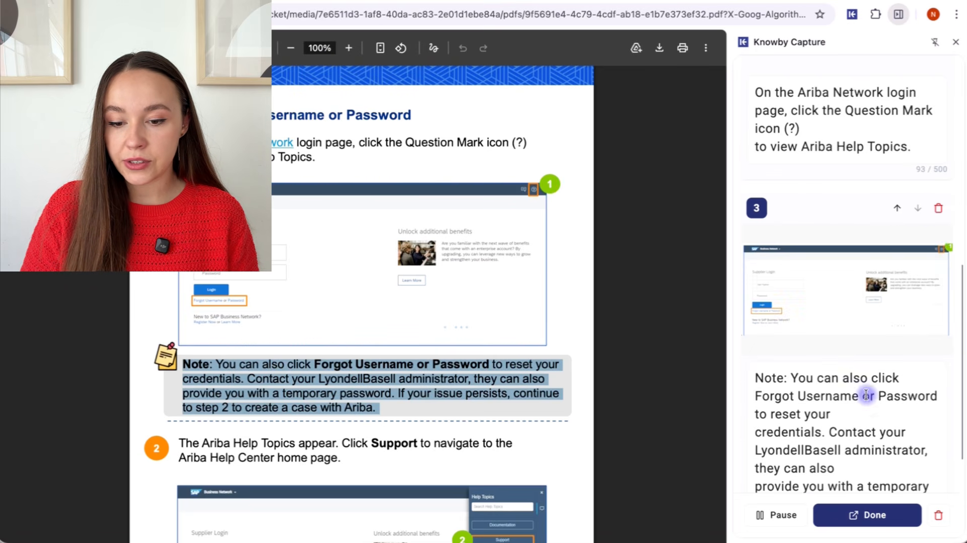
# Step: Add a blank fourth step and move it up one place in the captured steps
pyautogui.scroll(-4, 865, 395)
pyautogui.click(853, 439)
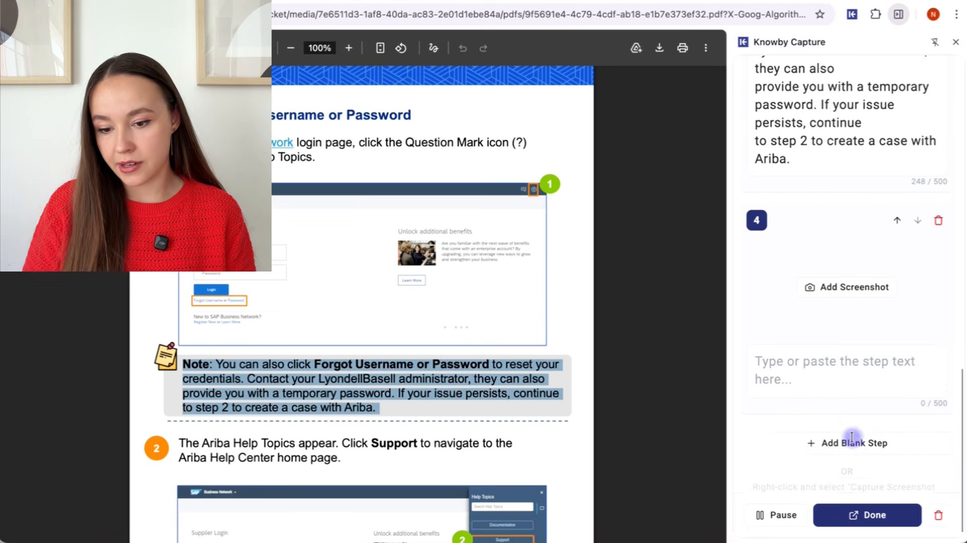
pyautogui.scroll(3, 879, 259)
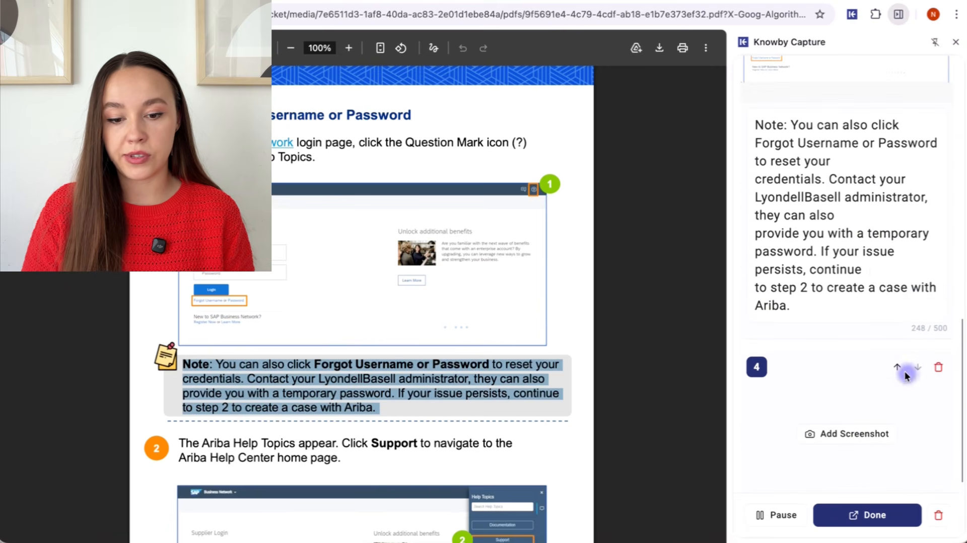
pyautogui.click(898, 367)
# Step: Add a screenshot of part of the login figure to step 2, and remove it again
pyautogui.scroll(2, 898, 366)
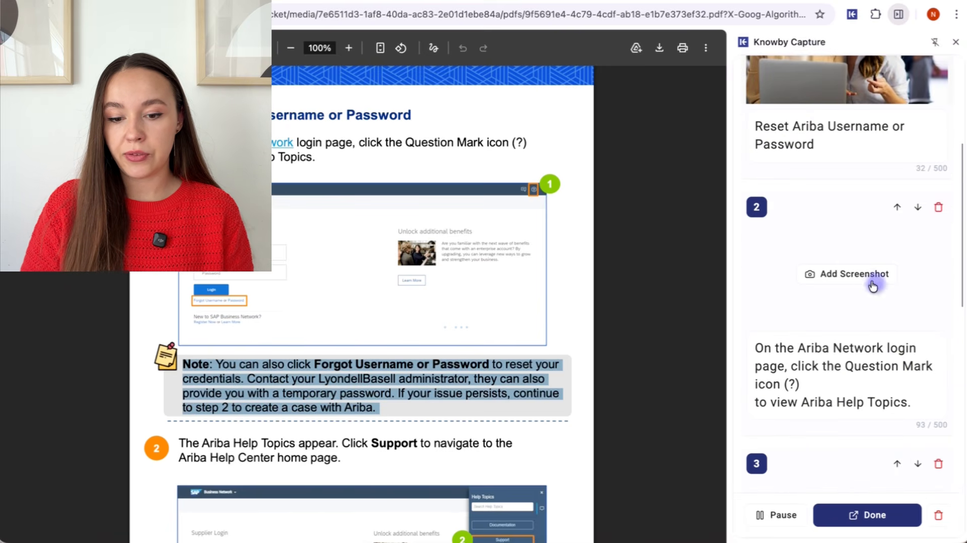
pyautogui.click(871, 281)
pyautogui.moveTo(446, 250); pyautogui.dragTo(535, 305)
pyautogui.click(912, 242)
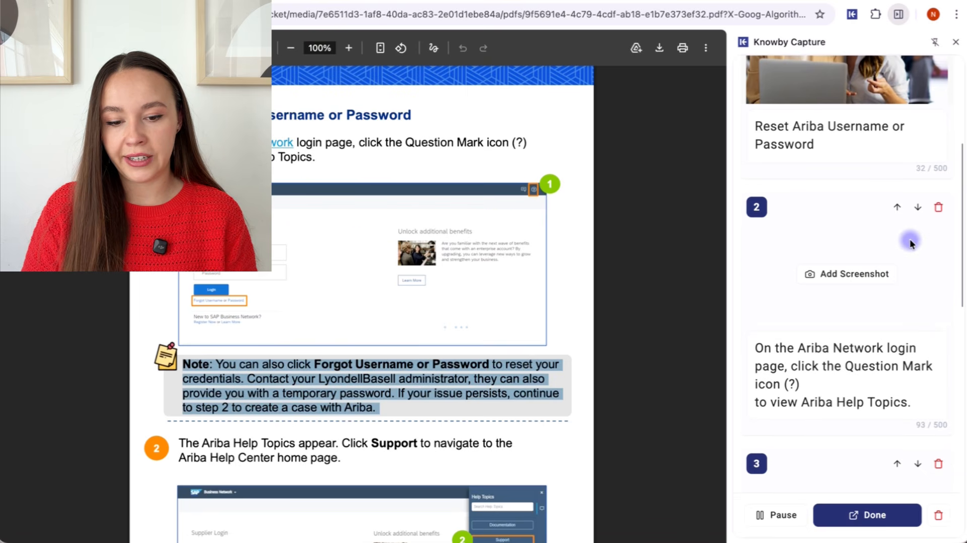
# Step: Delete captured step 2 and move the Forgot Username or Password note step above the title step
pyautogui.click(939, 209)
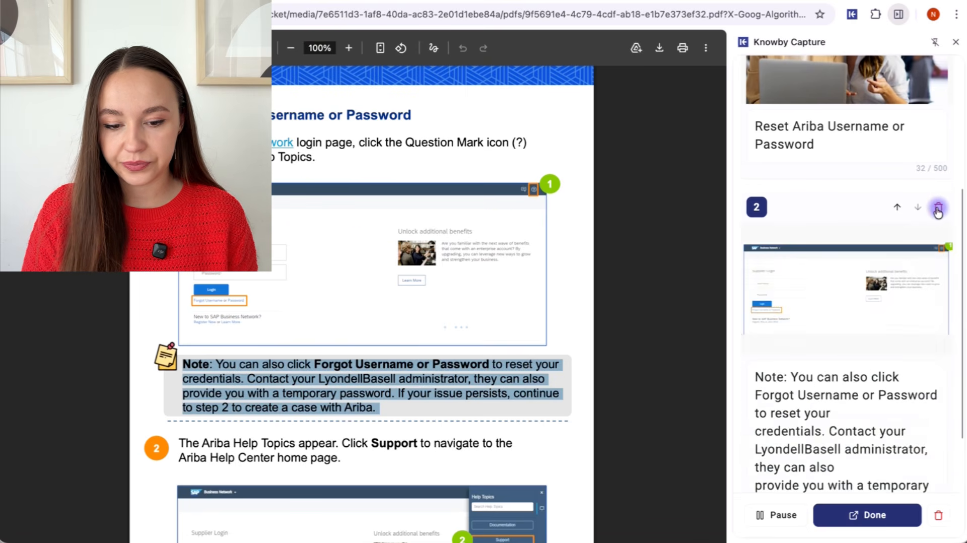
pyautogui.click(898, 208)
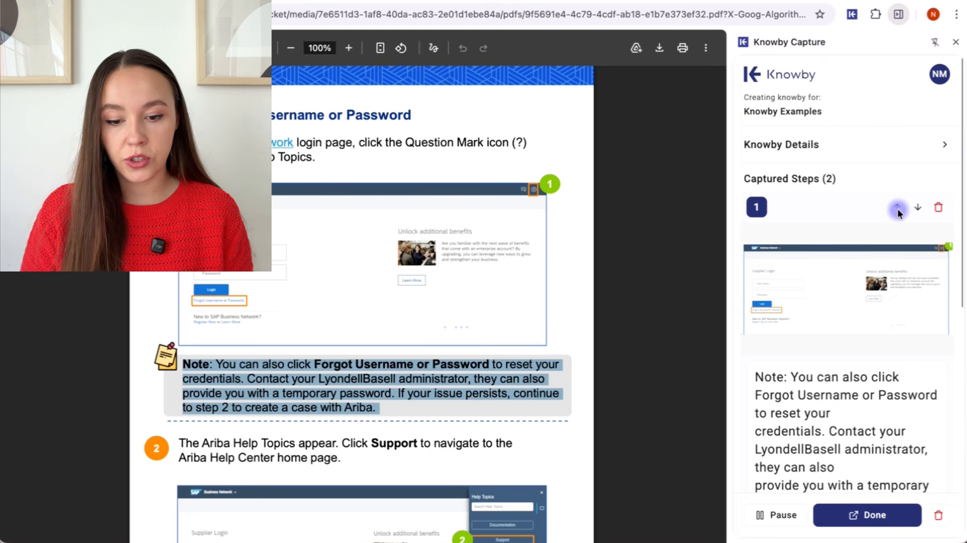
pyautogui.moveTo(862, 325)
pyautogui.scroll(-10, 863, 328)
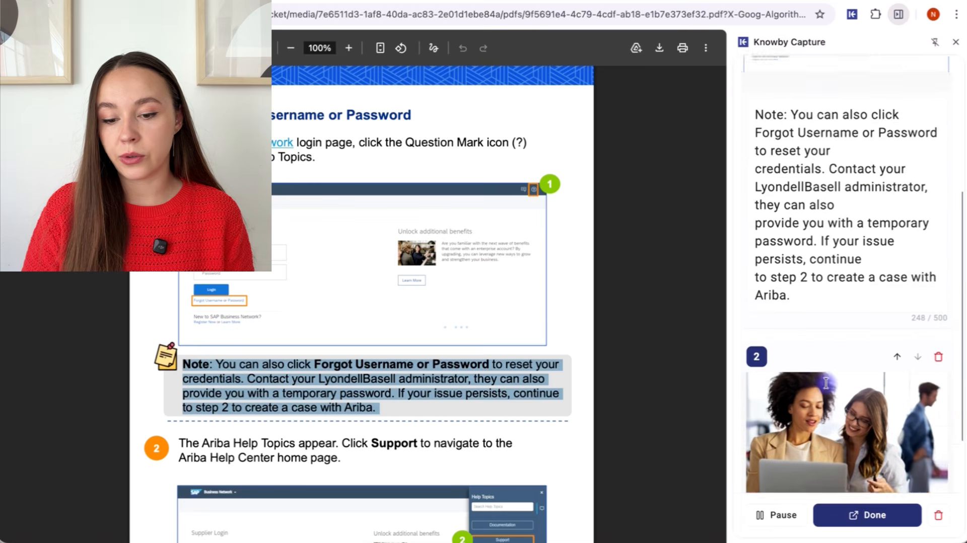
# Step: Add a third step with the PDF's instruction on clicking Support in Ariba Help Topics and a screenshot of the figure below it
pyautogui.click(838, 442)
pyautogui.click(282, 408)
pyautogui.scroll(-3, 282, 408)
pyautogui.moveTo(179, 285); pyautogui.dragTo(344, 301)
pyautogui.click(877, 356)
pyautogui.write('The Ariba Help Topics appear. Click Support to navigate to the  Ariba Help Center home page.')
pyautogui.click(853, 276)
pyautogui.moveTo(164, 317); pyautogui.dragTo(540, 464)
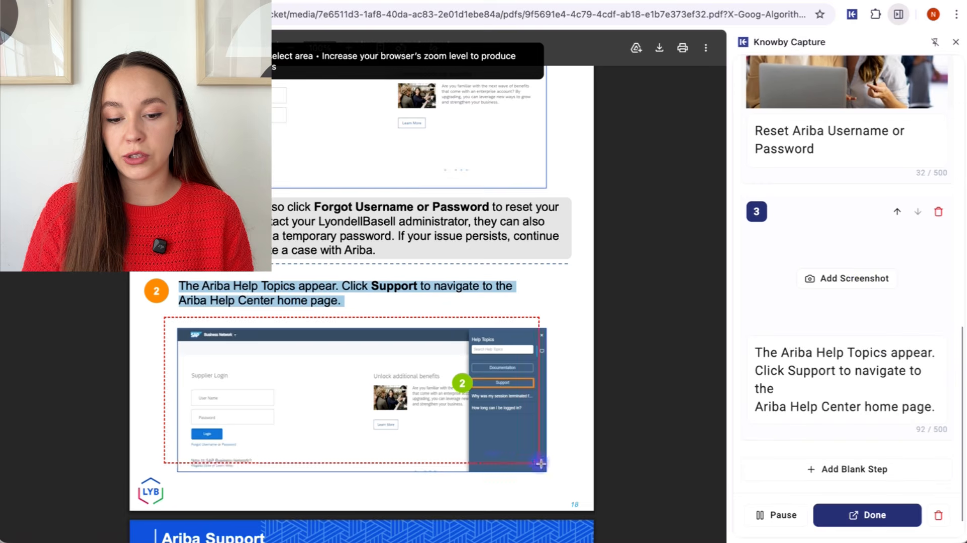
# Step: Add a fourth step with the PDF's Contact Us instruction as text and a screenshot of the Help Center home page figure
pyautogui.click(848, 432)
pyautogui.scroll(-8, 353, 303)
pyautogui.moveTo(180, 220); pyautogui.dragTo(380, 235)
pyautogui.click(821, 345)
pyautogui.write('The Ariba Center Home page appears. Click Contact Us to  navigate to Ariba’s Contact us page.')
pyautogui.click(756, 371)
pyautogui.press('BackSpace')
pyautogui.click(847, 279)
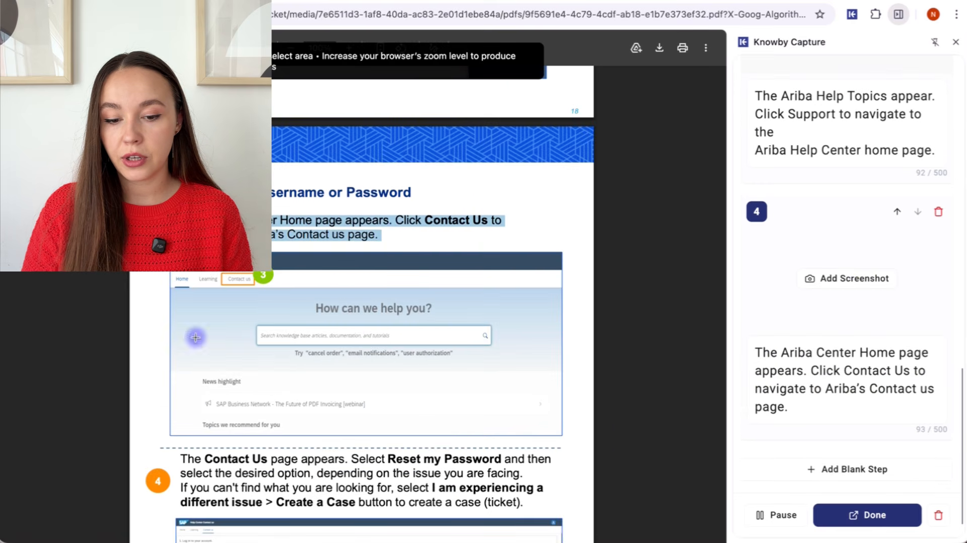
pyautogui.moveTo(170, 251); pyautogui.dragTo(563, 436)
pyautogui.scroll(-3, 776, 375)
pyautogui.click(847, 434)
pyautogui.click(939, 211)
# Step: Capture the Contact Us page figure as a fifth step, paste in the PDF's Reset my Password instruction, and finish the capture
pyautogui.scroll(-7, 332, 384)
pyautogui.rightClick(325, 270)
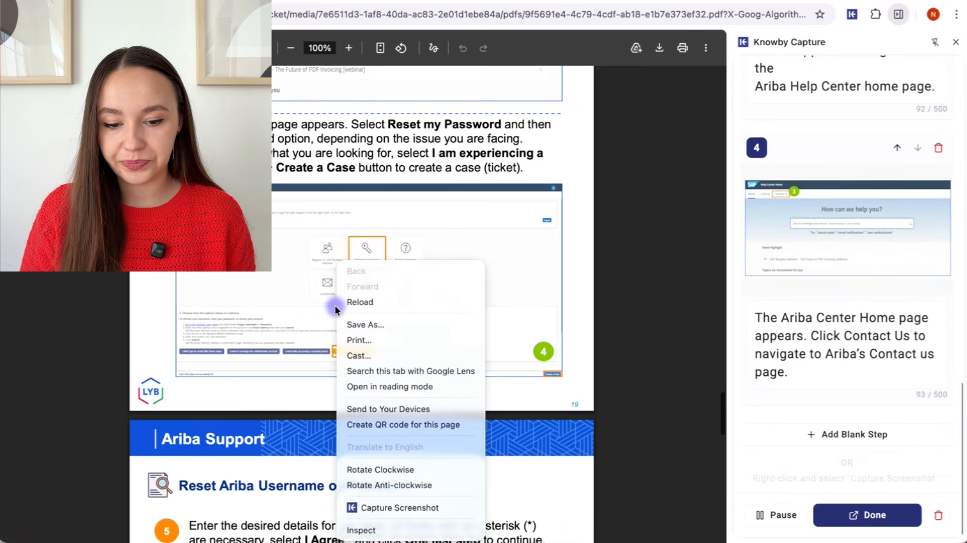
pyautogui.click(410, 509)
pyautogui.moveTo(172, 180); pyautogui.dragTo(560, 378)
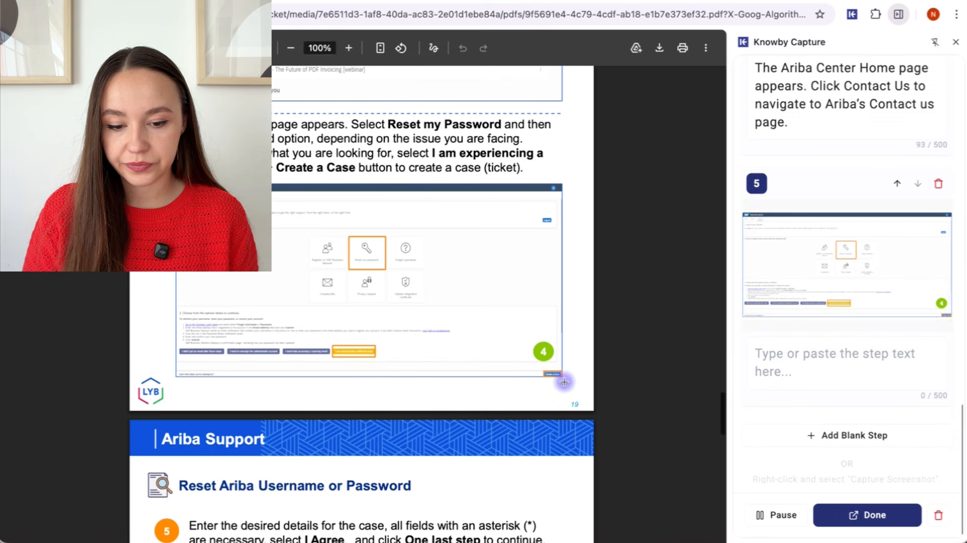
pyautogui.moveTo(180, 121); pyautogui.dragTo(501, 176)
pyautogui.click(863, 362)
pyautogui.hotkey('ctrl', 'v')
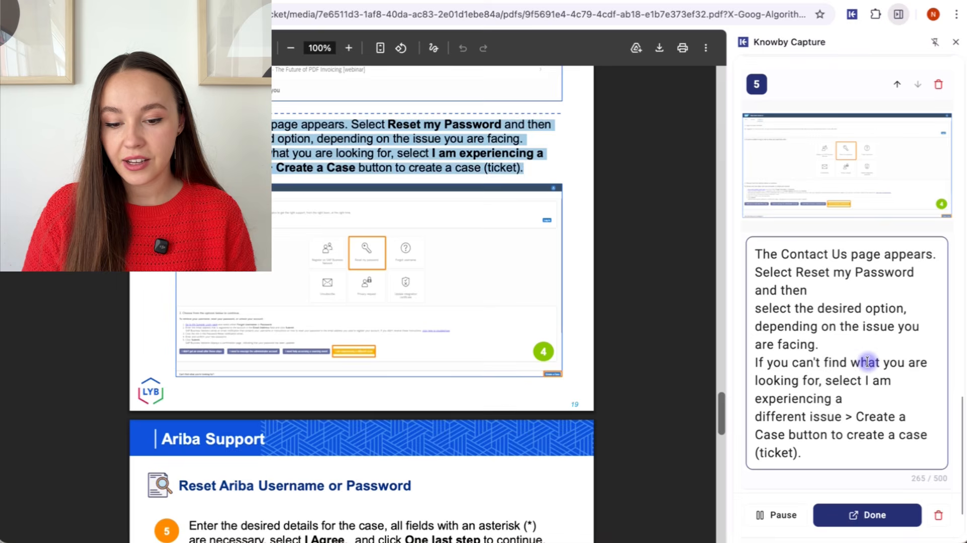
pyautogui.click(863, 513)
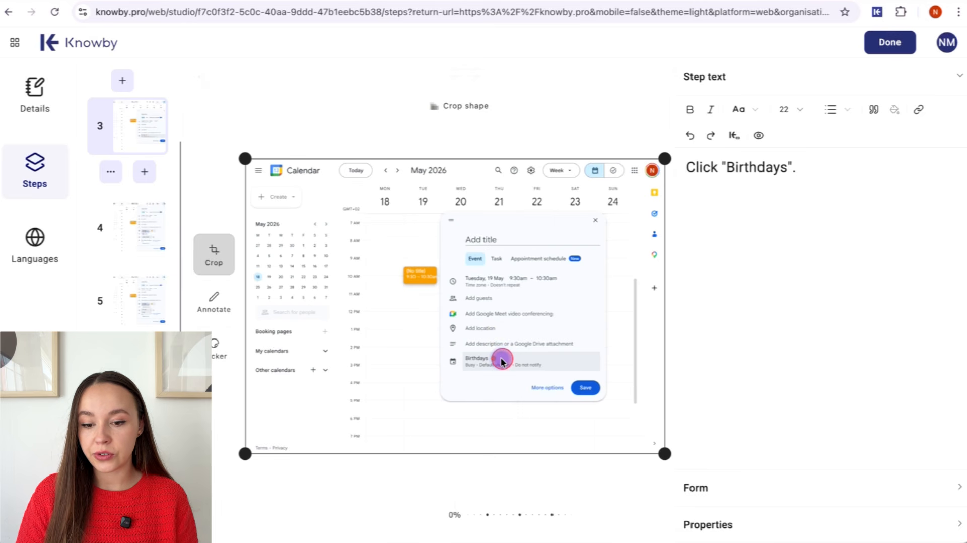
# Step: Enlarge the circle annotation over Birthdays in step 3's screenshot and change its fill to semi-transparent green
pyautogui.click(211, 307)
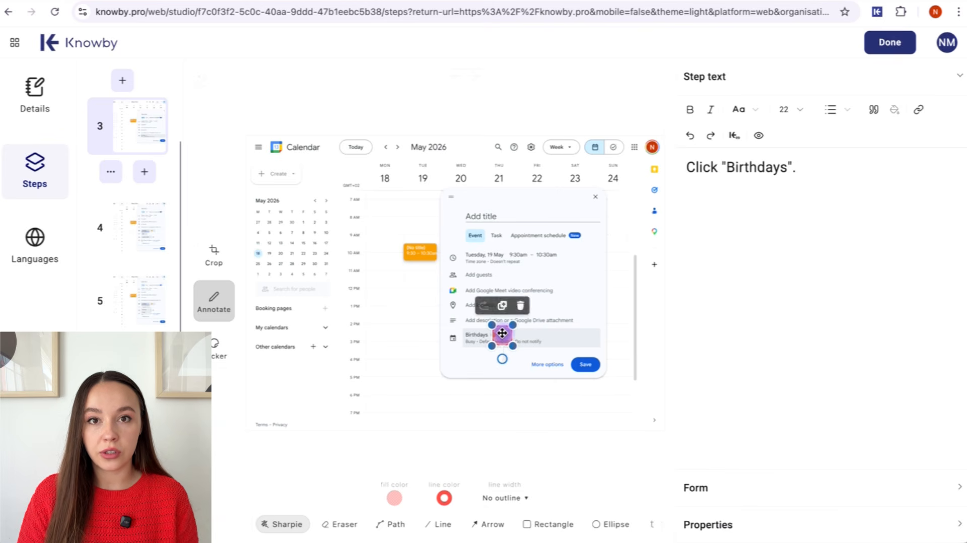
pyautogui.moveTo(502, 333)
pyautogui.mouseDown()
pyautogui.moveTo(553, 338)
pyautogui.moveTo(527, 364)
pyautogui.mouseUp()
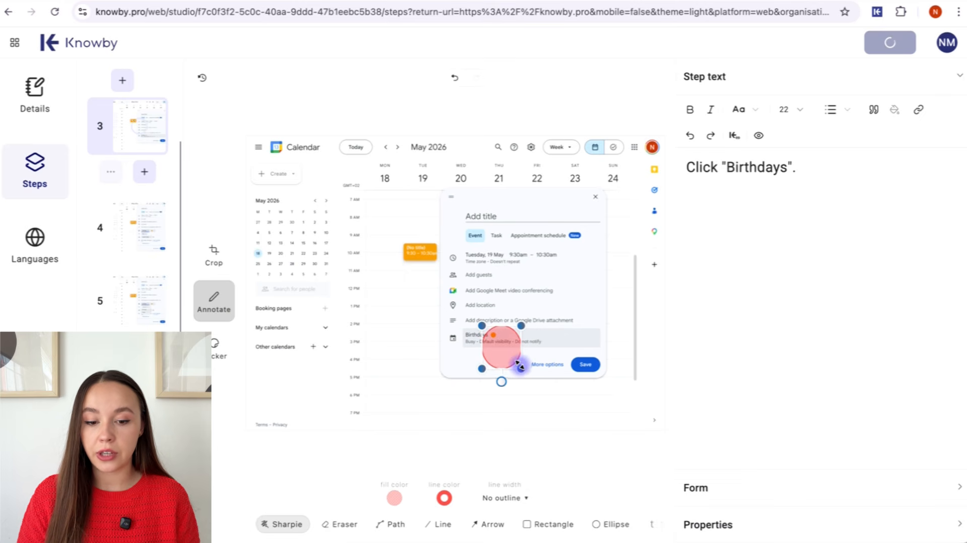
pyautogui.click(395, 499)
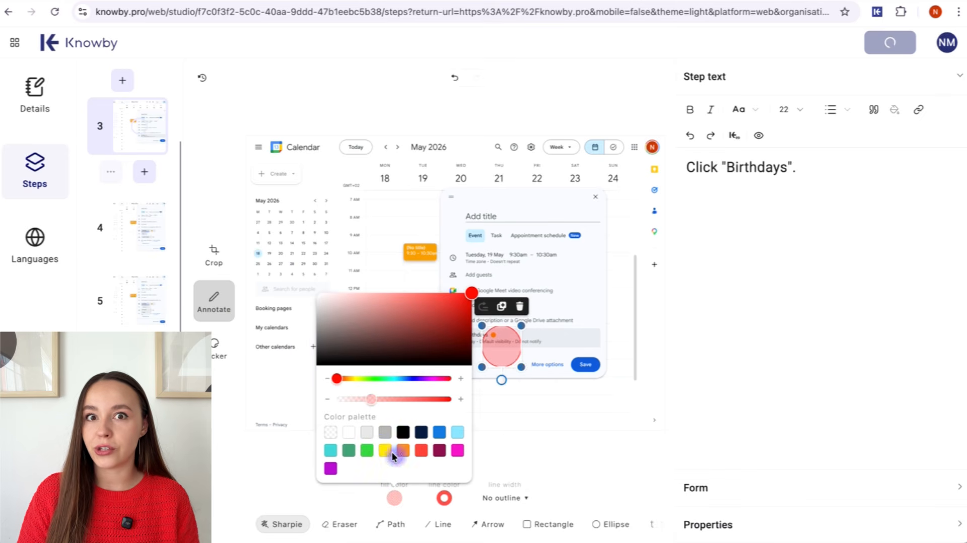
pyautogui.click(366, 451)
pyautogui.click(399, 404)
pyautogui.click(528, 414)
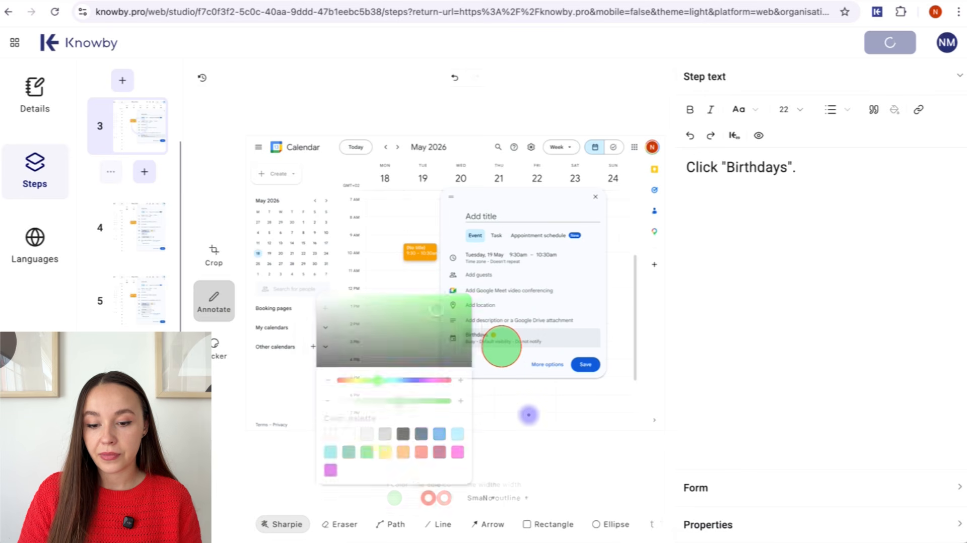
# Step: Crop step 3's screenshot around the event dialog and place a first-aid cross and a fire telephone sticker beside the dialog
pyautogui.click(201, 266)
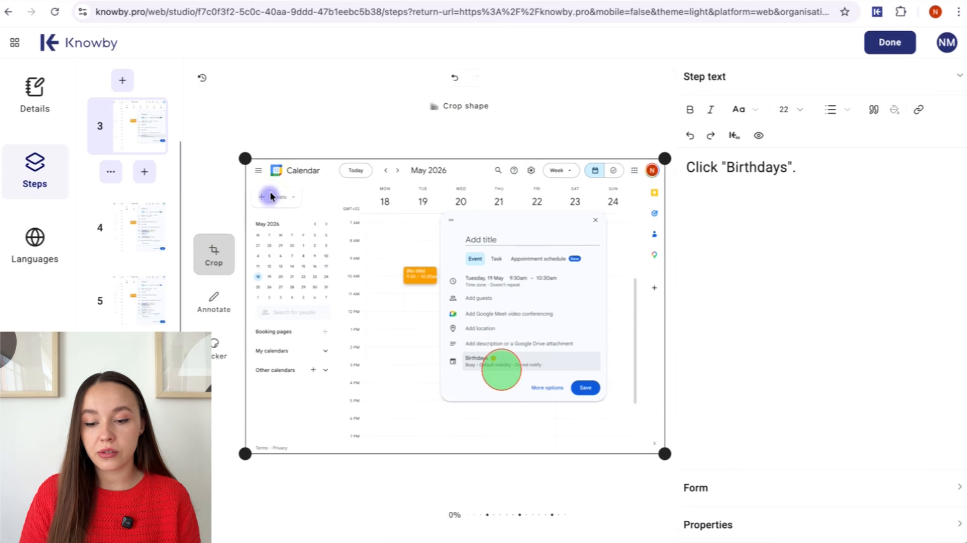
pyautogui.moveTo(247, 158); pyautogui.dragTo(392, 198)
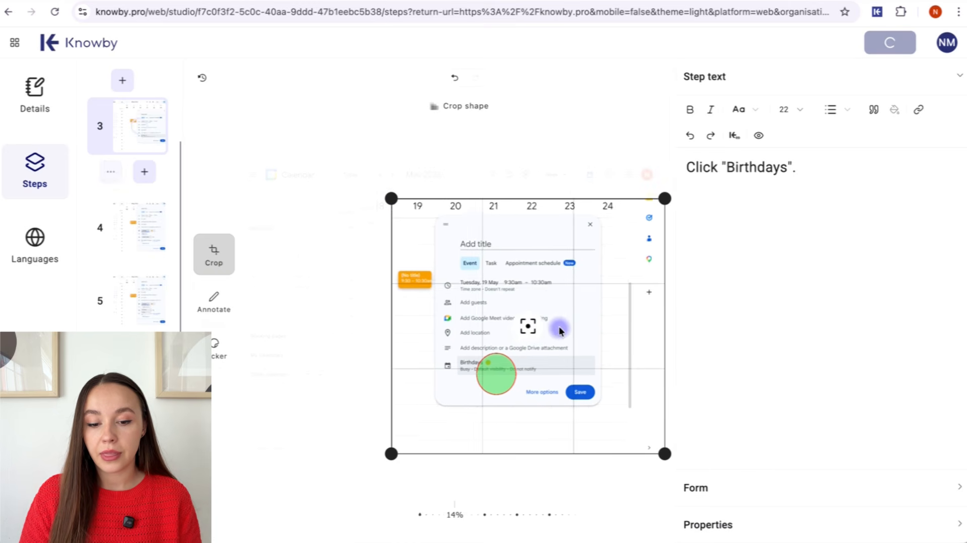
pyautogui.click(214, 348)
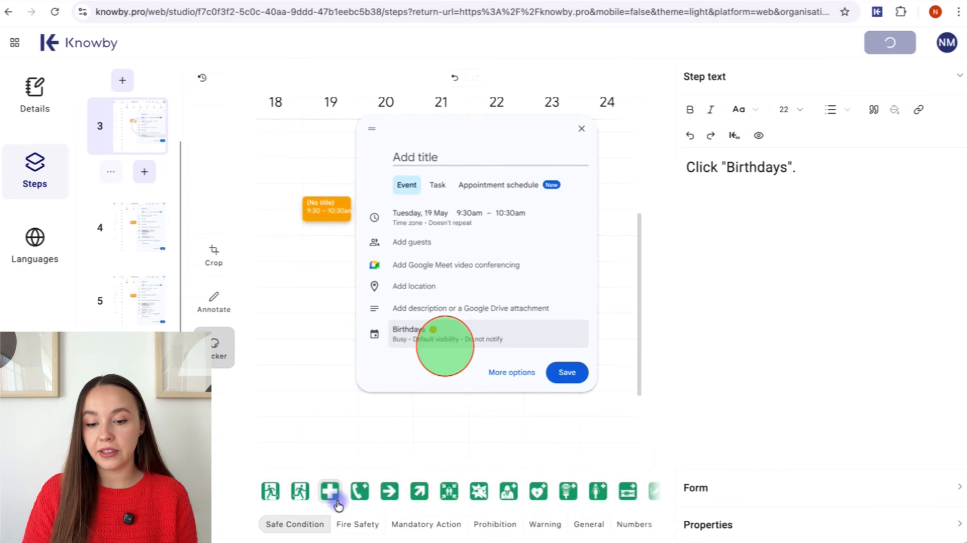
pyautogui.click(331, 492)
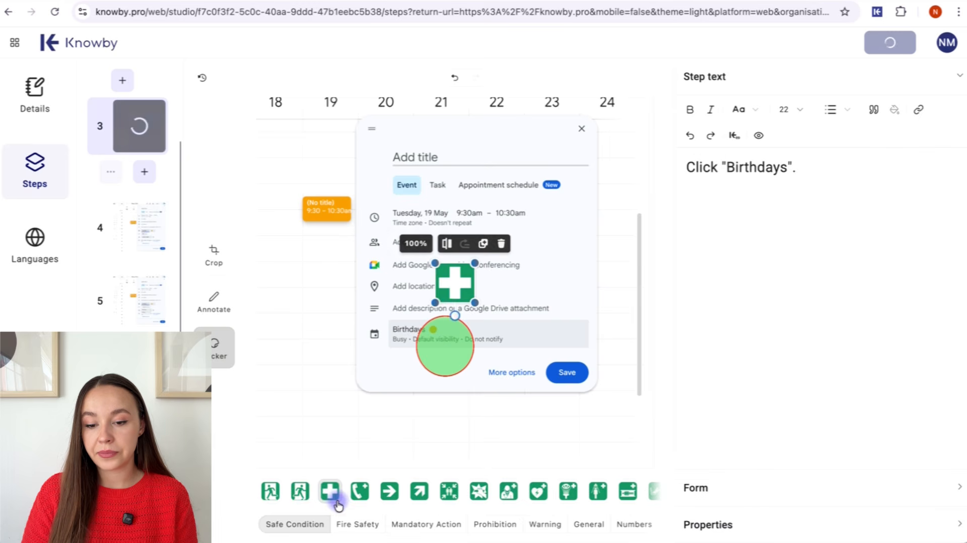
pyautogui.click(366, 525)
pyautogui.moveTo(445, 297); pyautogui.dragTo(270, 295)
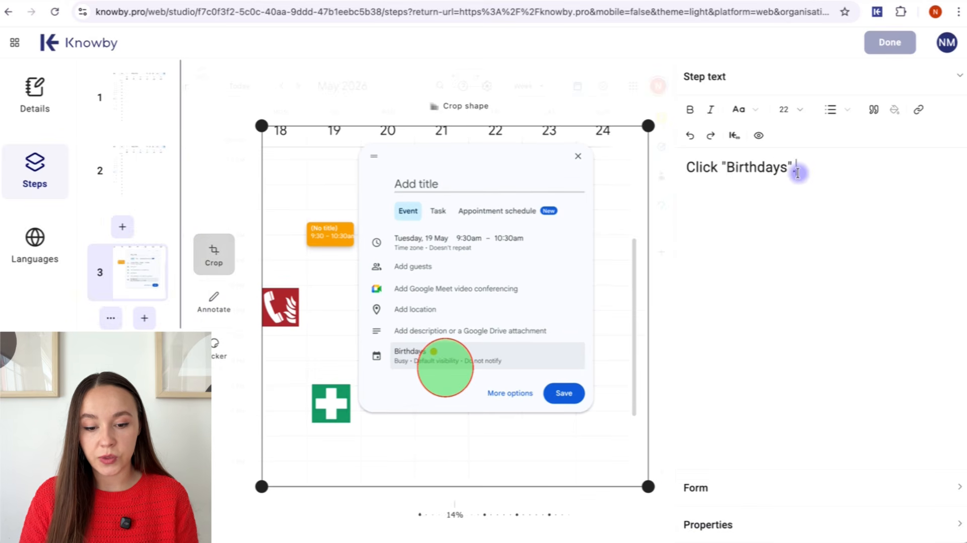
# Step: Format step 3's text as a quote block, prefix it with "Note:" and give the block a light orange background
pyautogui.moveTo(798, 173); pyautogui.dragTo(587, 162)
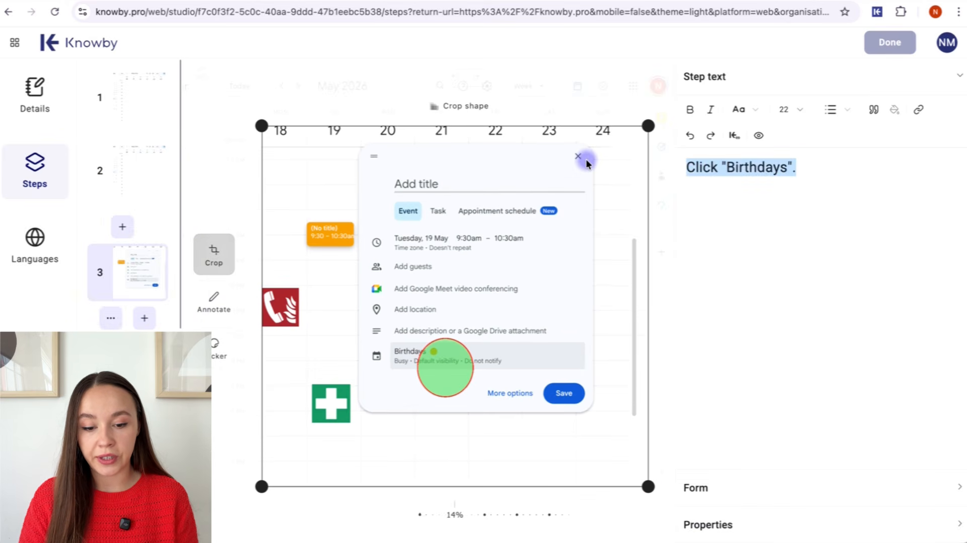
pyautogui.click(872, 109)
pyautogui.click(703, 186)
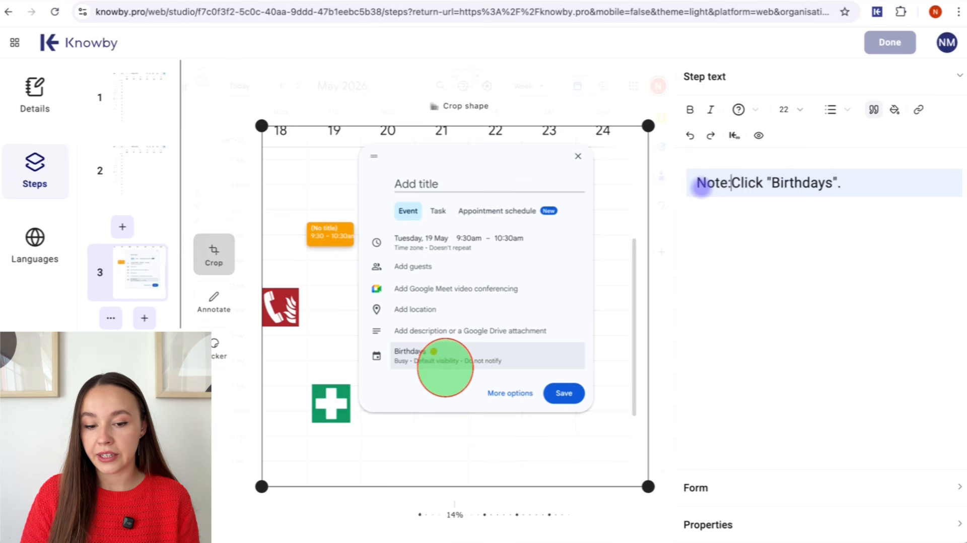
pyautogui.click(889, 110)
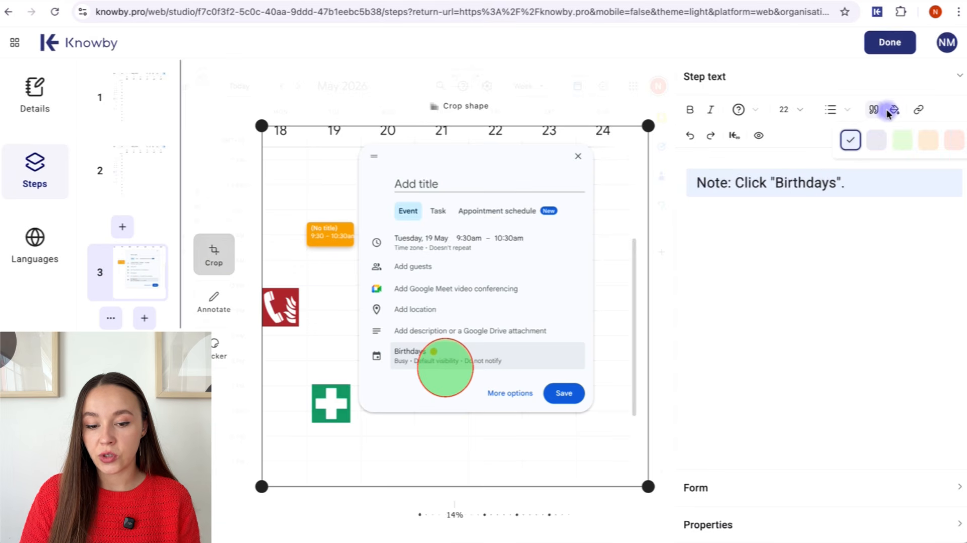
pyautogui.click(876, 141)
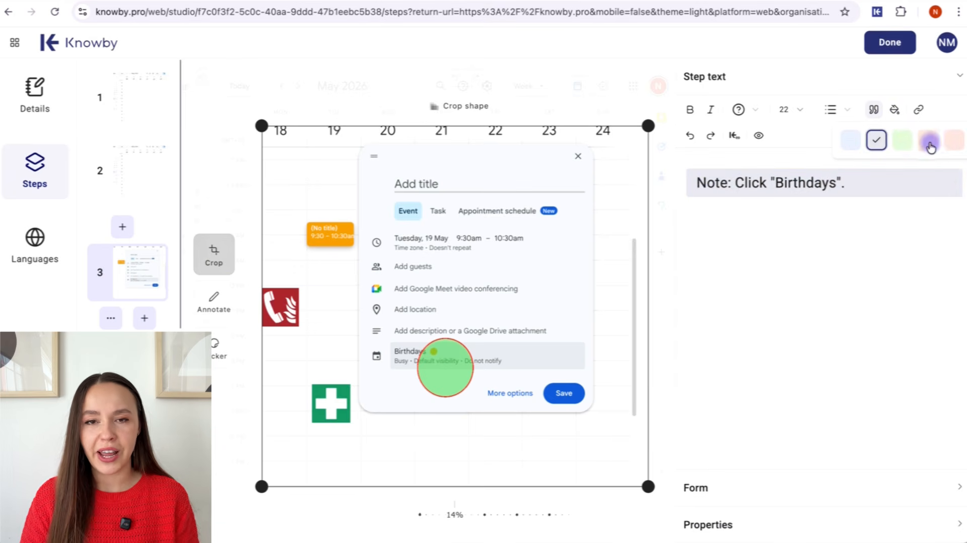
pyautogui.click(929, 143)
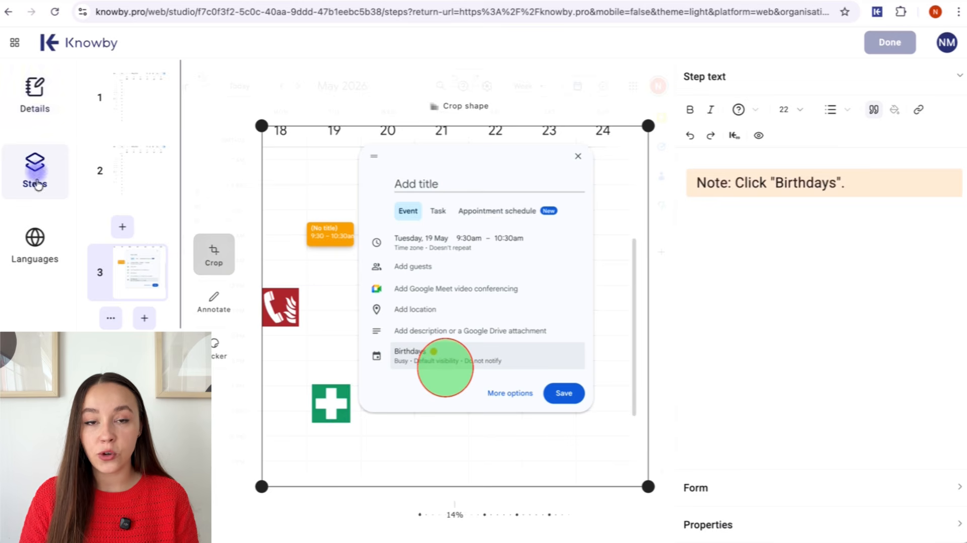
# Step: Search the guide's translation languages for "Ger" and select German (DE)
pyautogui.click(39, 243)
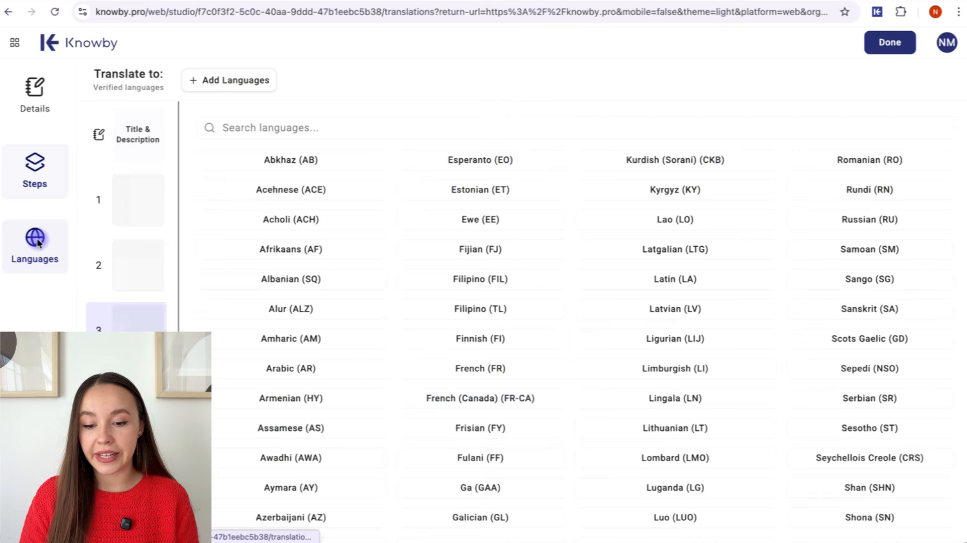
pyautogui.click(254, 127)
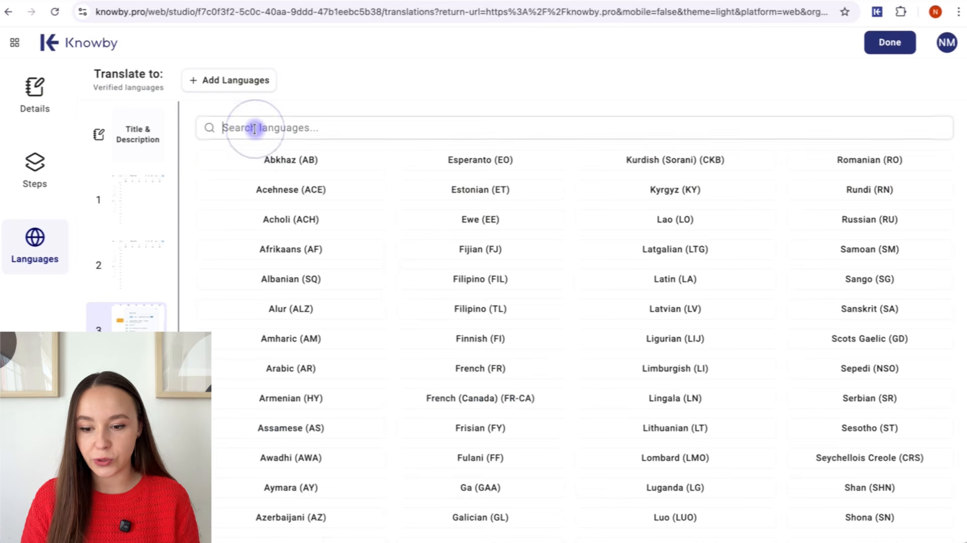
pyautogui.write('Ger')
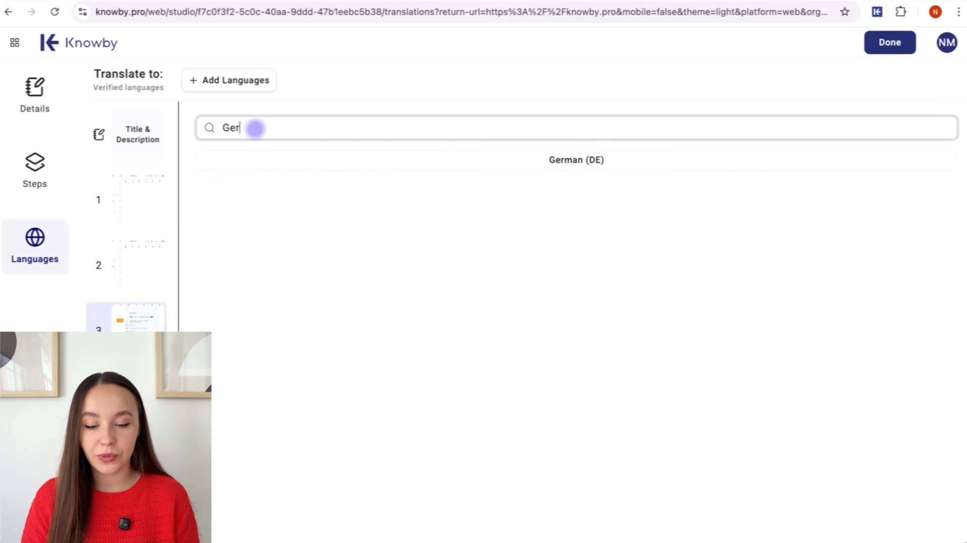
pyautogui.click(545, 161)
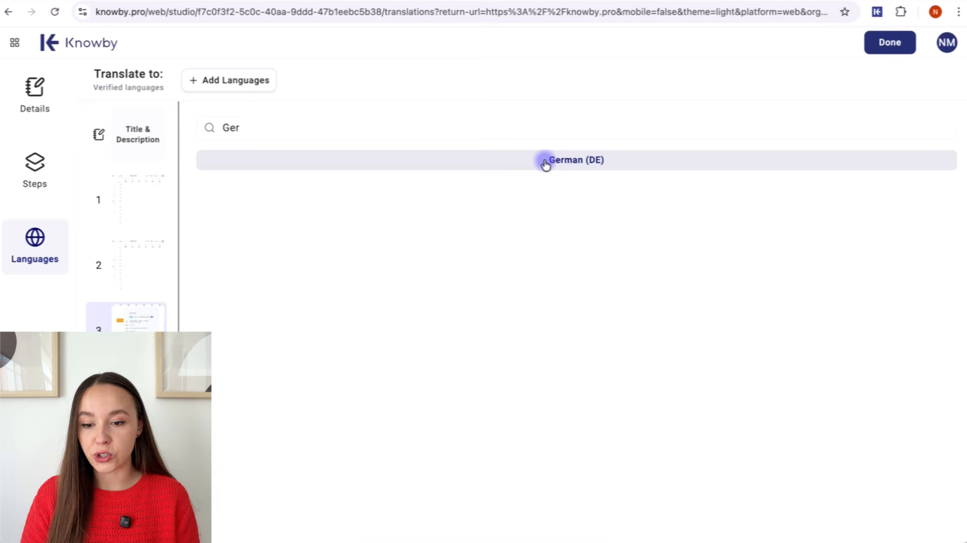
pyautogui.click(556, 161)
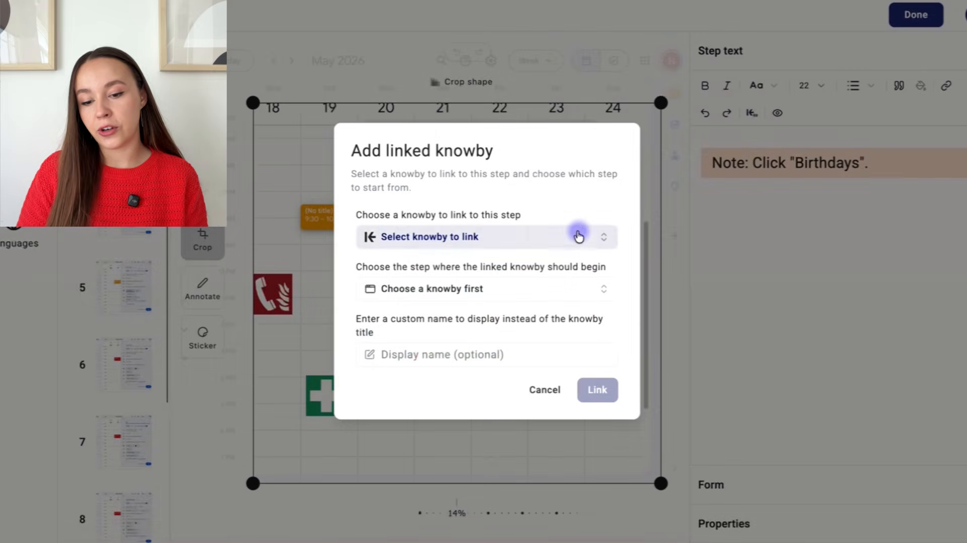
# Step: Link the knowby "9 Steps to Safer Manual Handling" to step 3's text, starting from its step 2, Knees Bent
pyautogui.click(578, 236)
pyautogui.click(410, 406)
pyautogui.click(602, 291)
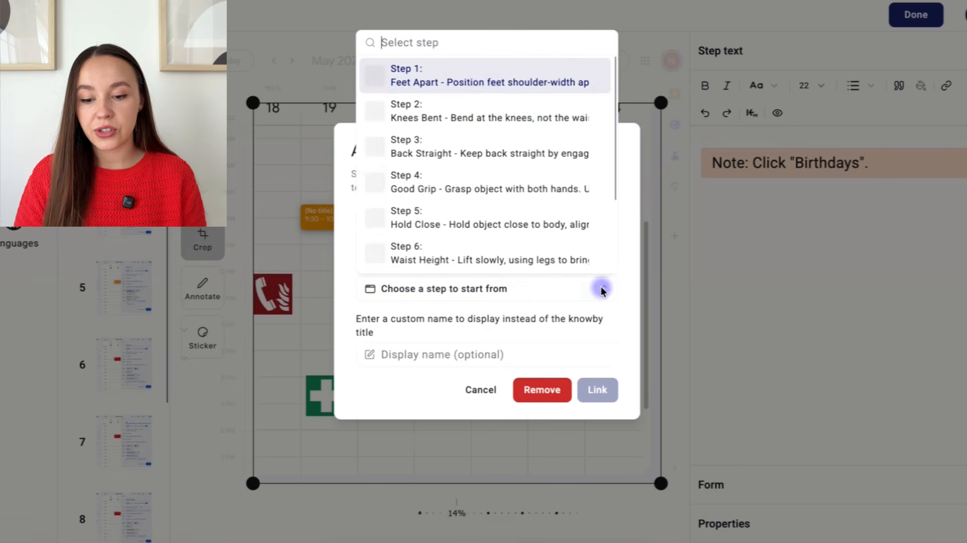
pyautogui.click(477, 109)
pyautogui.click(597, 390)
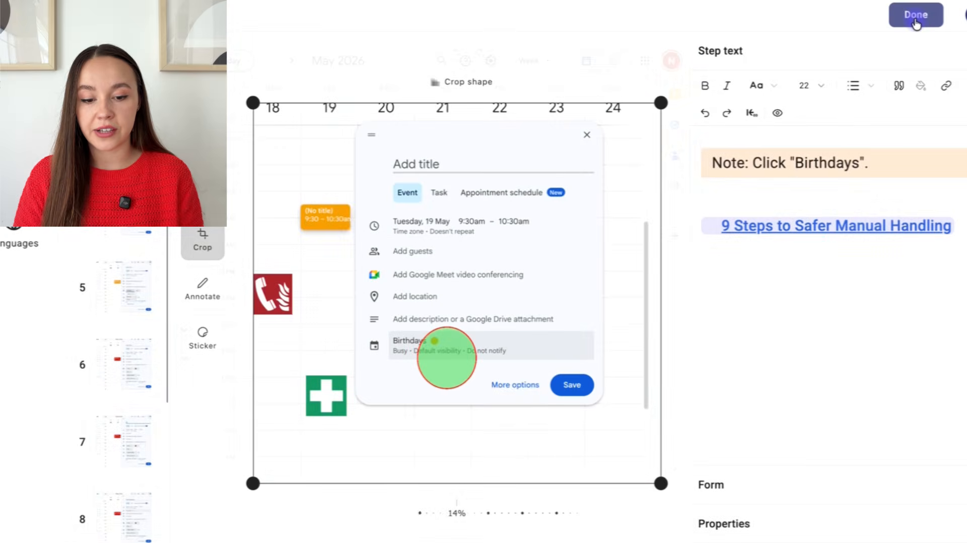
# Step: Finish editing the guide and start its approval process without categories, making it visible for anyone on the web
pyautogui.click(916, 15)
pyautogui.click(836, 323)
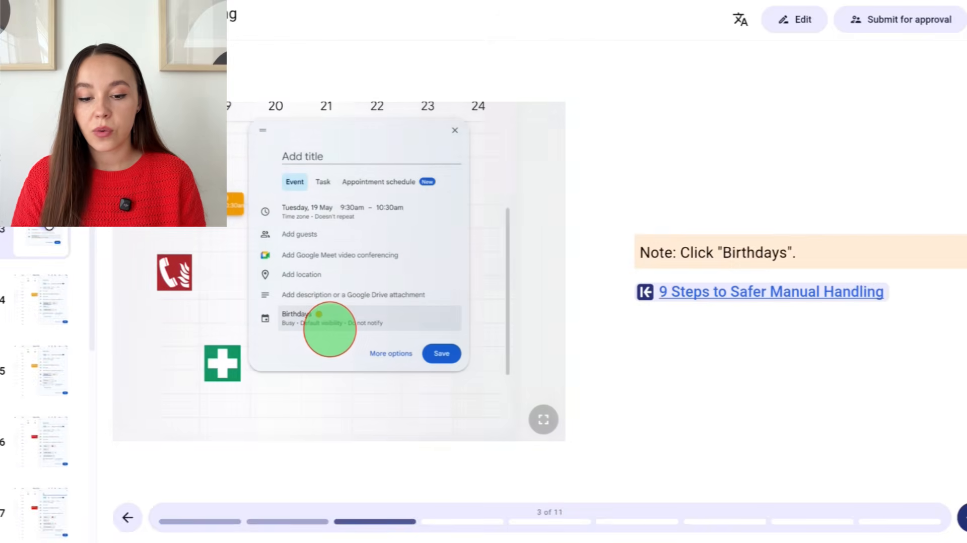
pyautogui.click(856, 20)
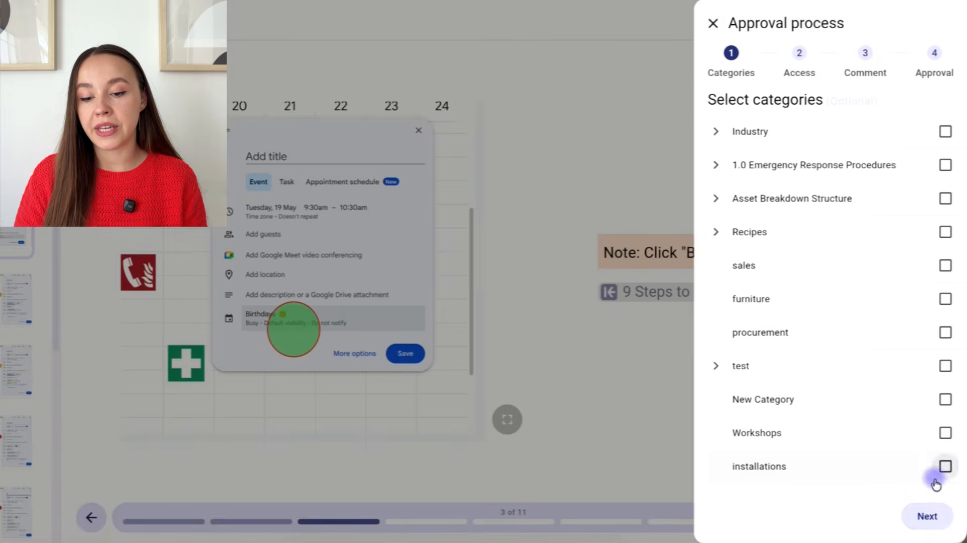
pyautogui.click(927, 516)
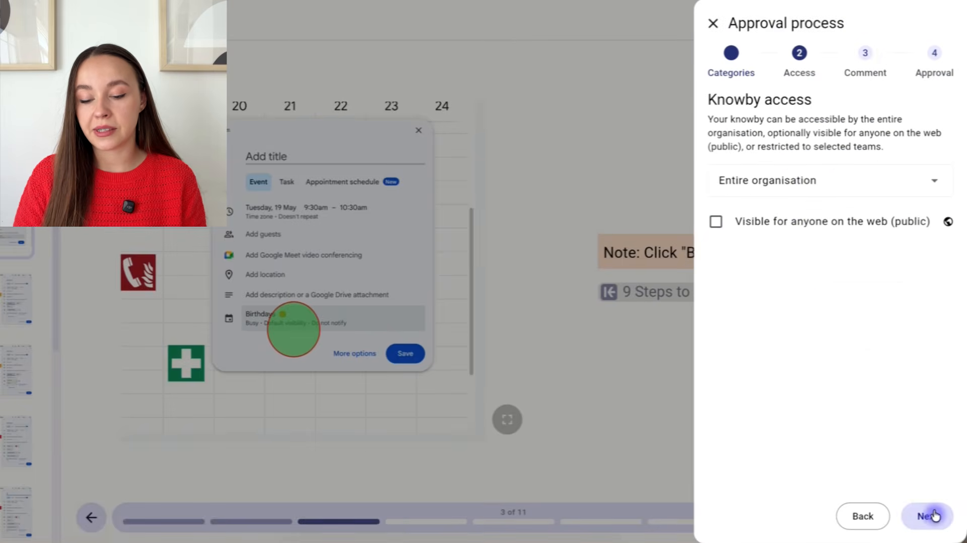
pyautogui.click(718, 226)
pyautogui.click(524, 323)
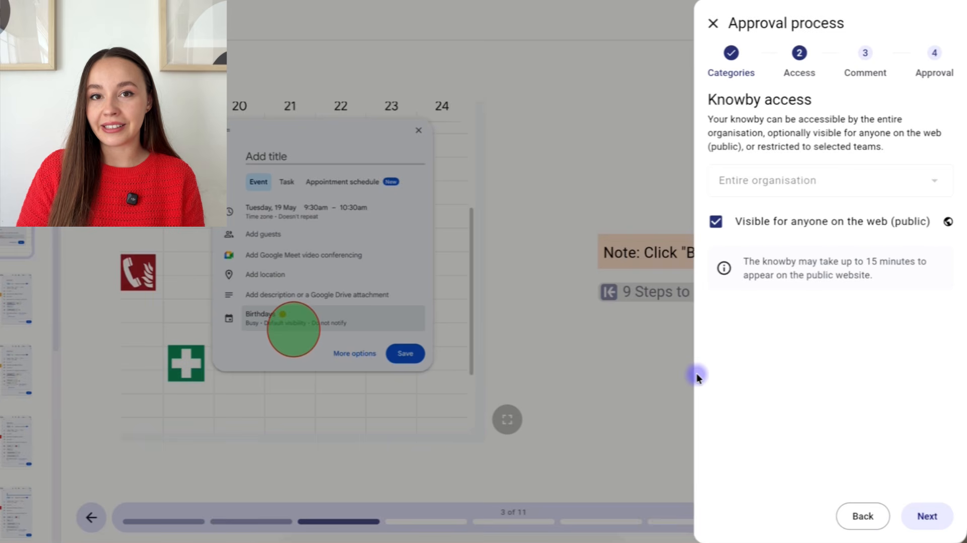
# Step: Go through the remaining comment and approver stages and complete the guide's approval submission
pyautogui.click(927, 517)
pyautogui.click(935, 516)
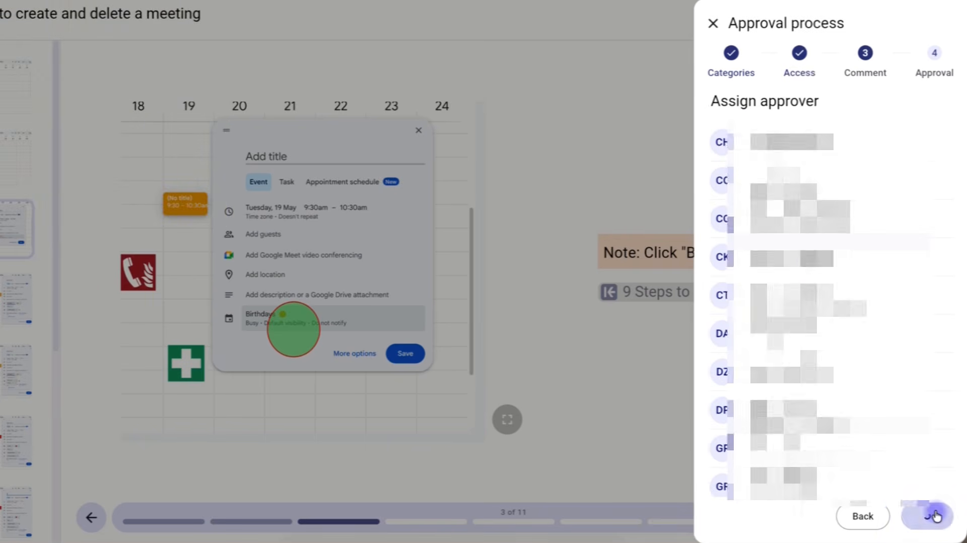
pyautogui.click(932, 516)
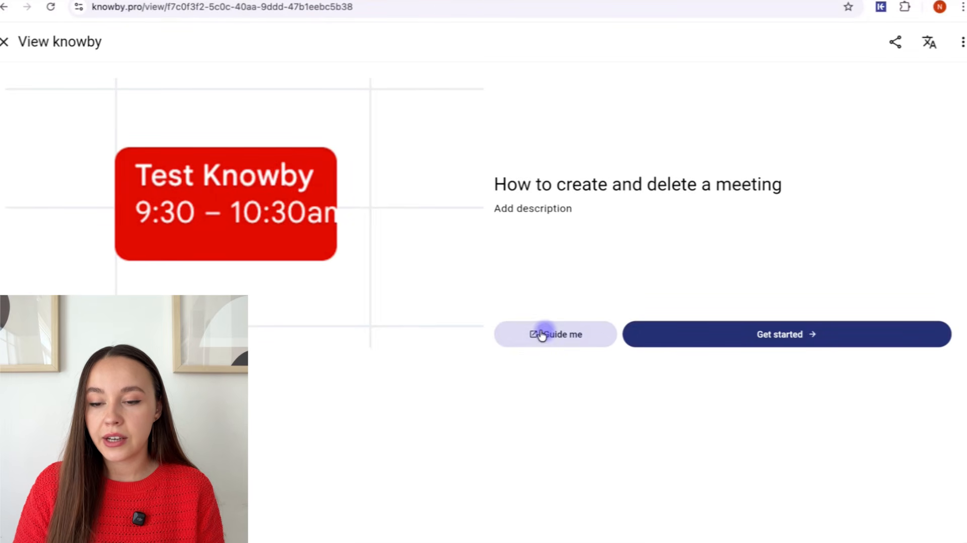
# Step: Start the Guide me walkthrough of "How to create and delete a meeting" and review its first steps beside Google Calendar
pyautogui.click(555, 338)
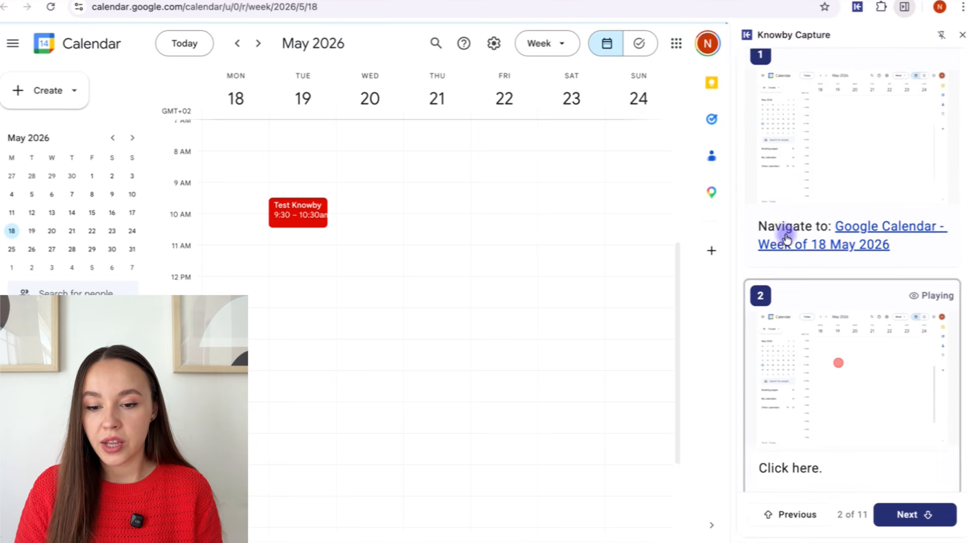
pyautogui.scroll(-4, 786, 239)
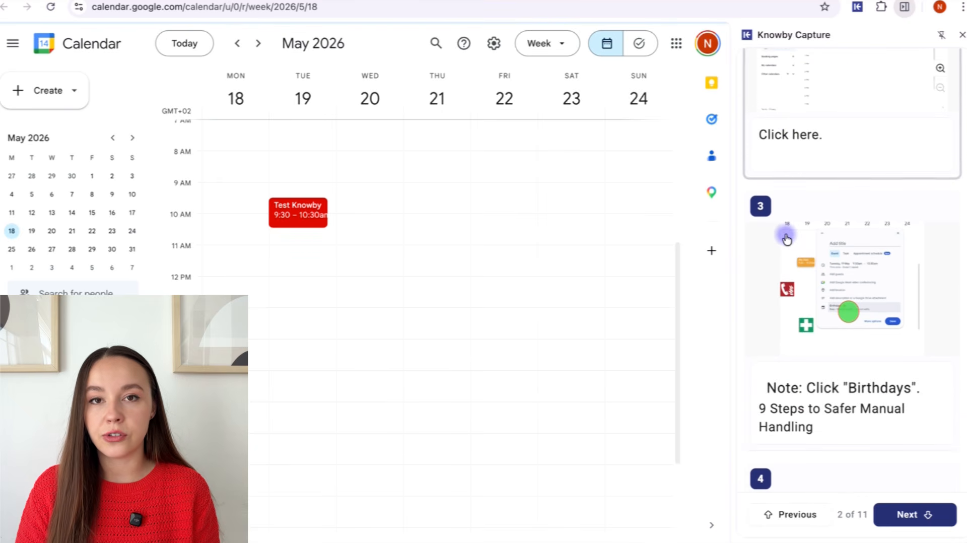
pyautogui.scroll(-3, 786, 238)
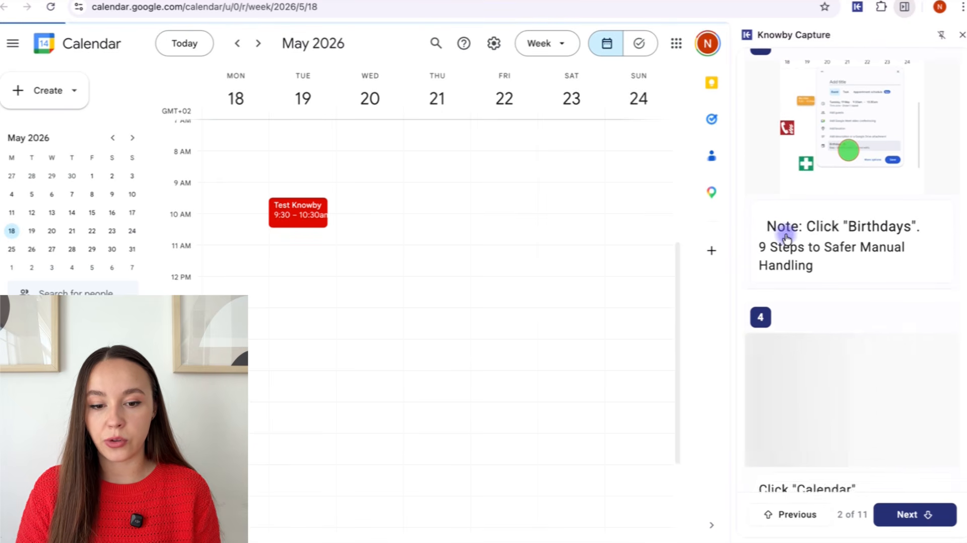
pyautogui.scroll(2, 787, 239)
pyautogui.scroll(2, 787, 239)
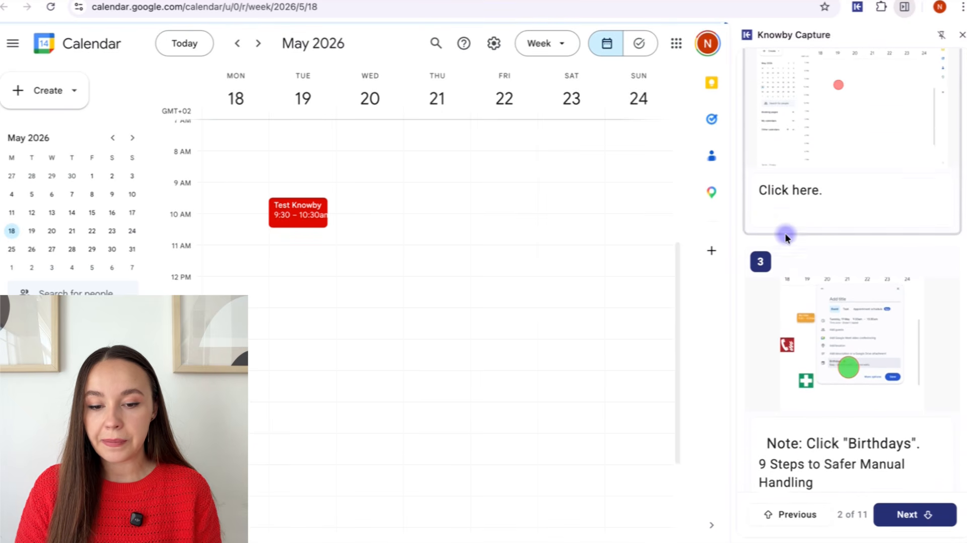
pyautogui.click(803, 209)
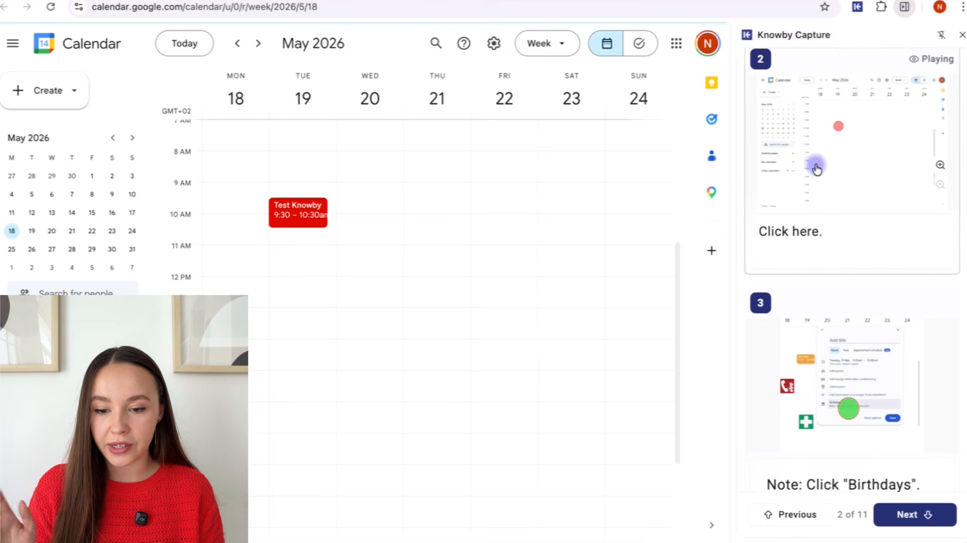
# Step: Follow walkthrough step 2 by opening a new calendar event on Wednesday, 20 May, 11:30am–12:30pm, and continue to step 3
pyautogui.click(375, 273)
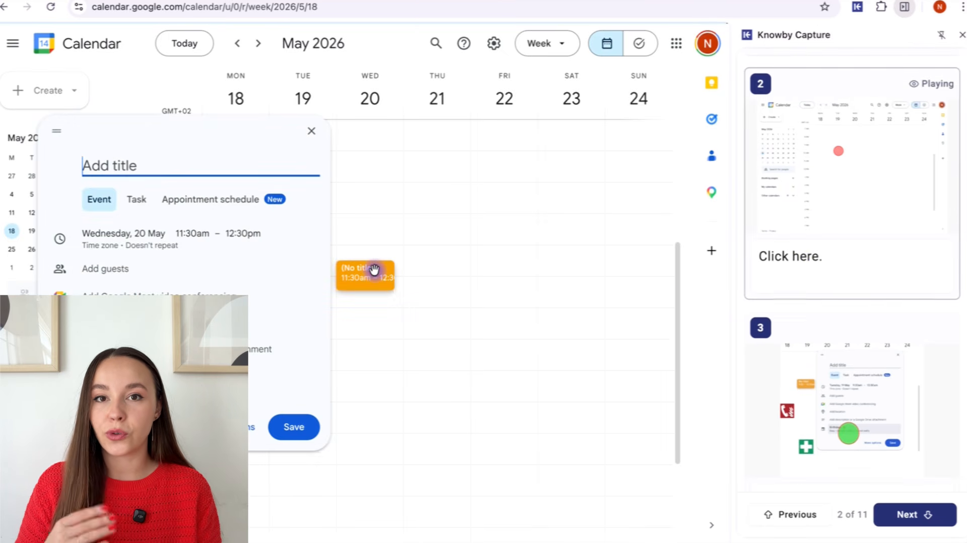
pyautogui.click(896, 339)
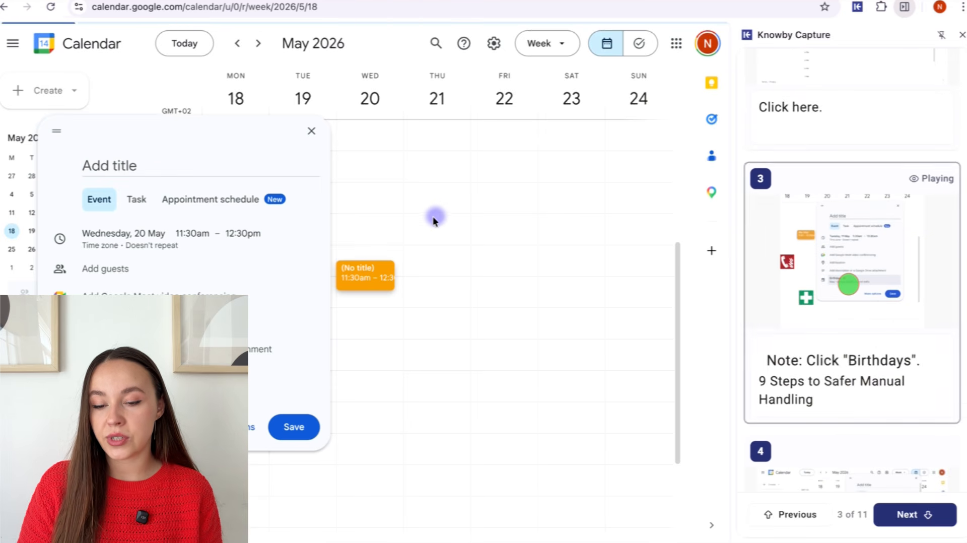
pyautogui.click(233, 379)
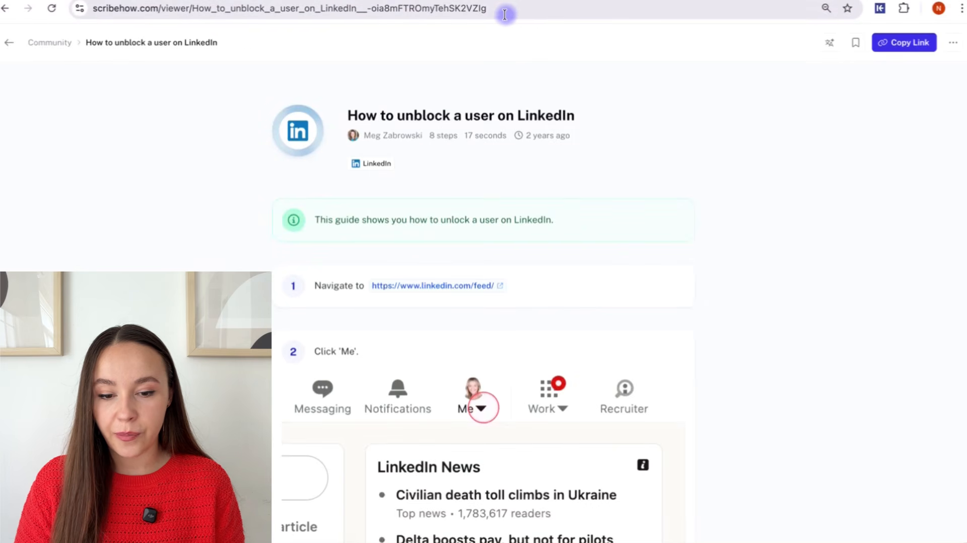
# Step: Copy the full web address of the Scribe guide "How to unblock a user on LinkedIn"
pyautogui.click(485, 10)
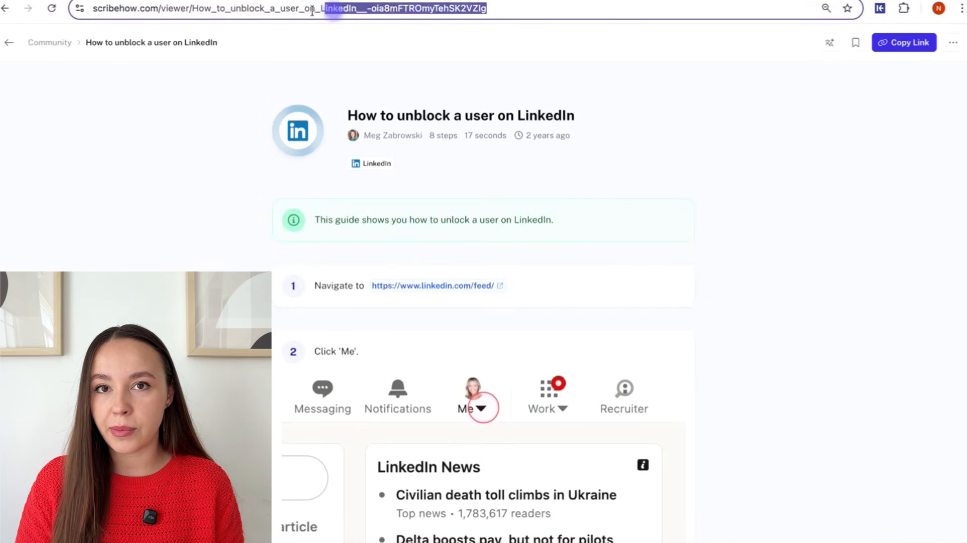
pyautogui.moveTo(312, 10); pyautogui.dragTo(124, 34)
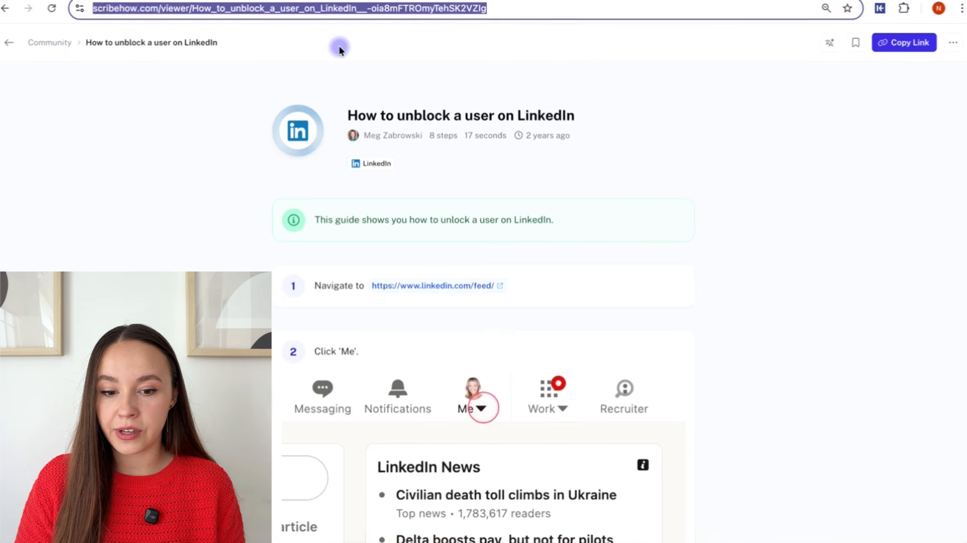
pyautogui.click(417, 84)
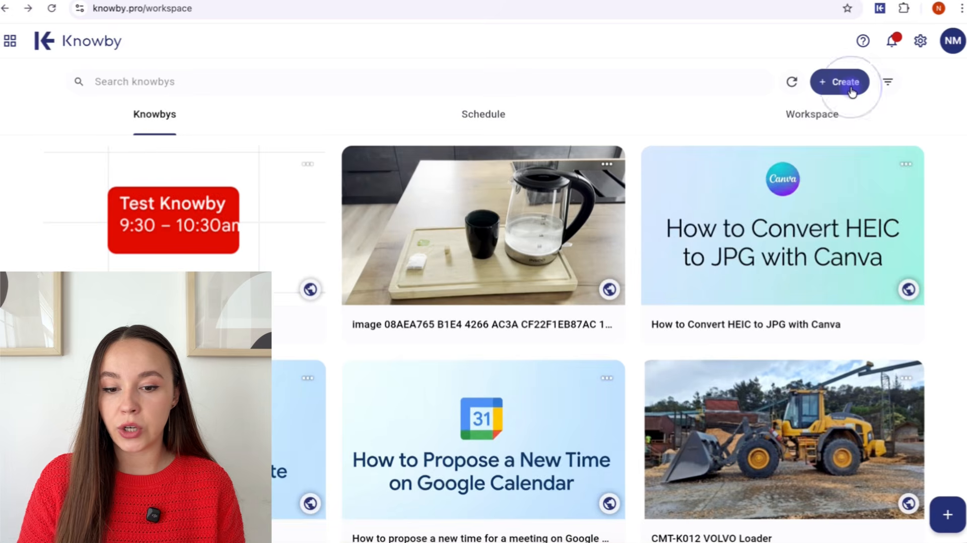
# Step: Import the LinkedIn Scribe guide into the Knowby workspace using its copied shared URL
pyautogui.click(851, 81)
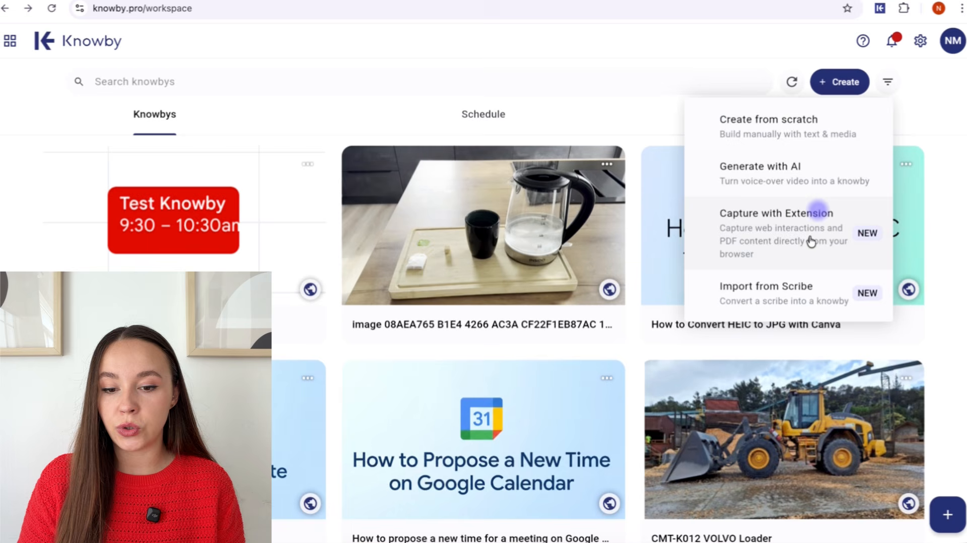
pyautogui.click(794, 308)
pyautogui.hotkey('ctrl', 'v')
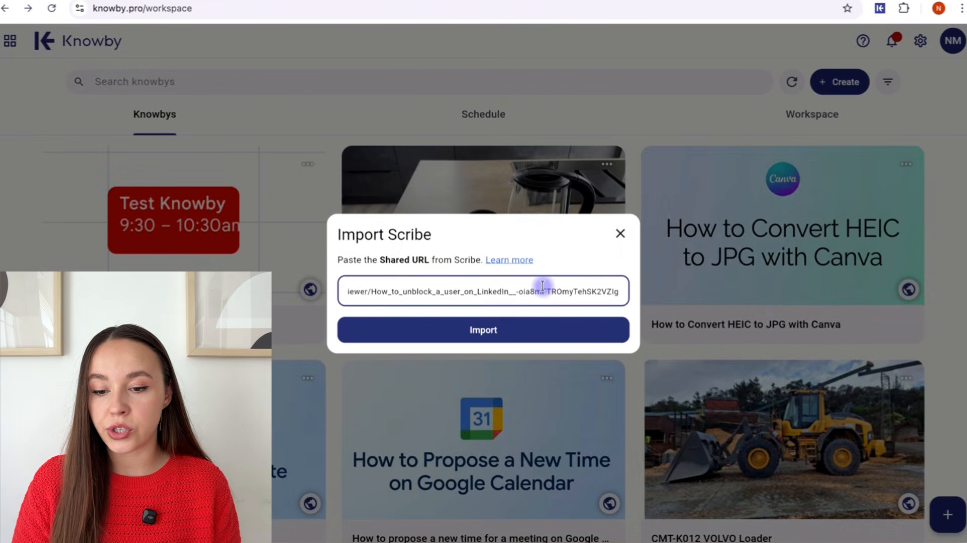
pyautogui.click(542, 331)
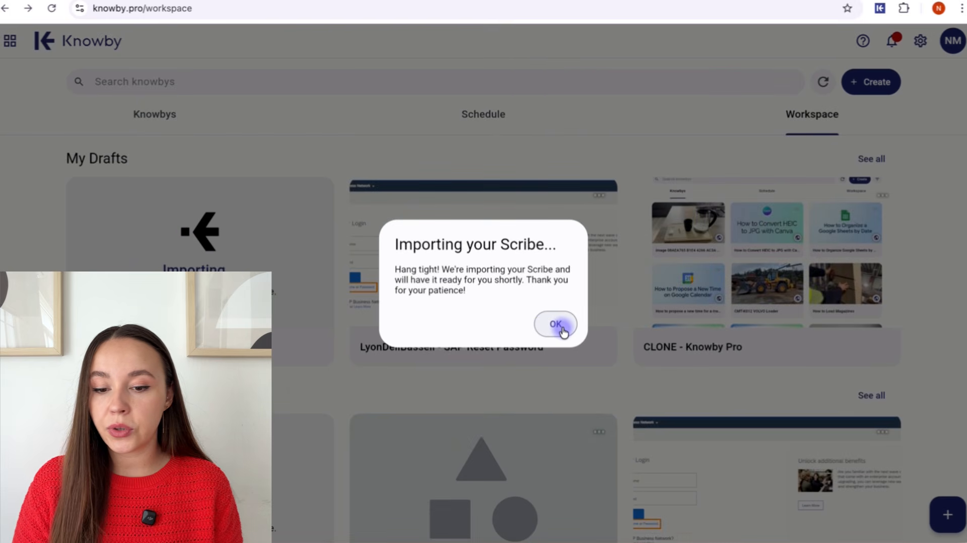
pyautogui.click(556, 325)
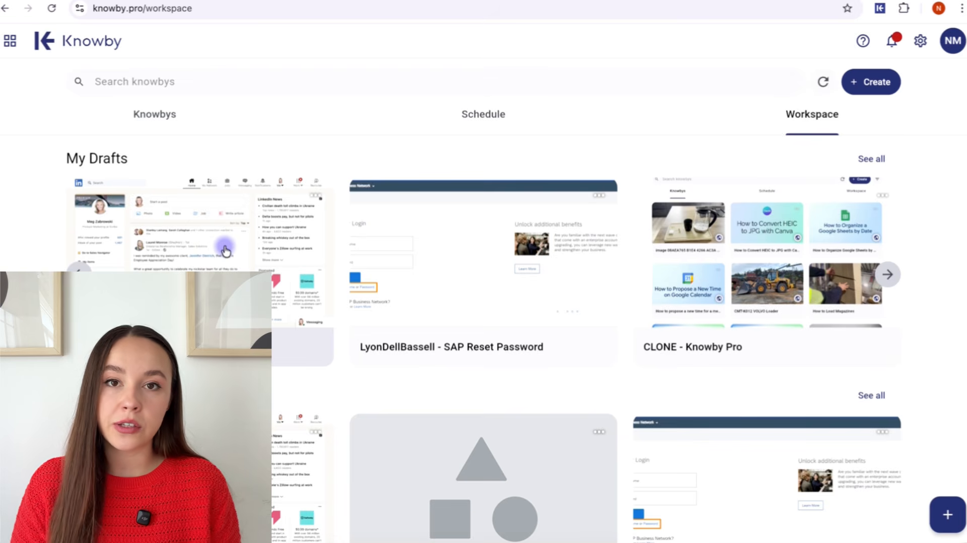
# Step: Open the imported draft "How to unblock a user on LinkedIn" and page through its first steps
pyautogui.click(225, 250)
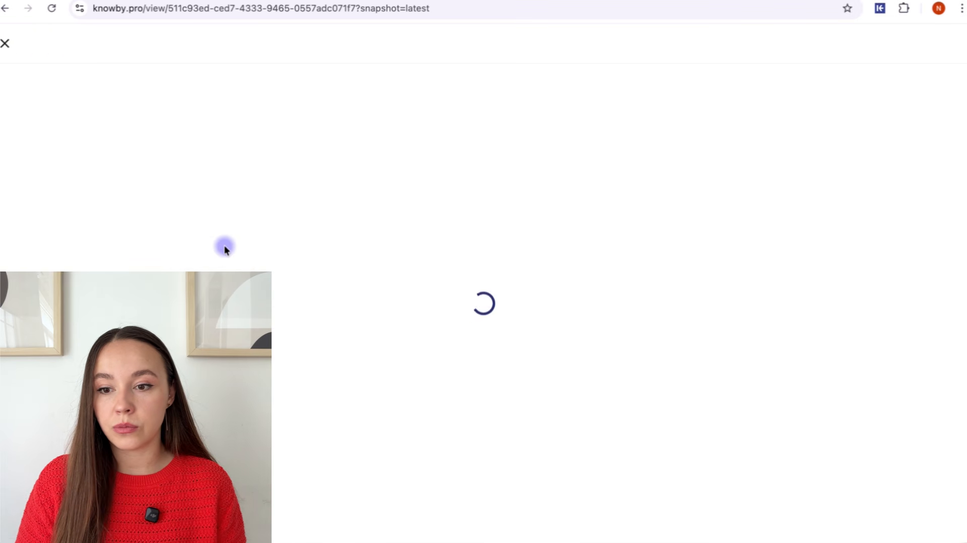
pyautogui.click(600, 337)
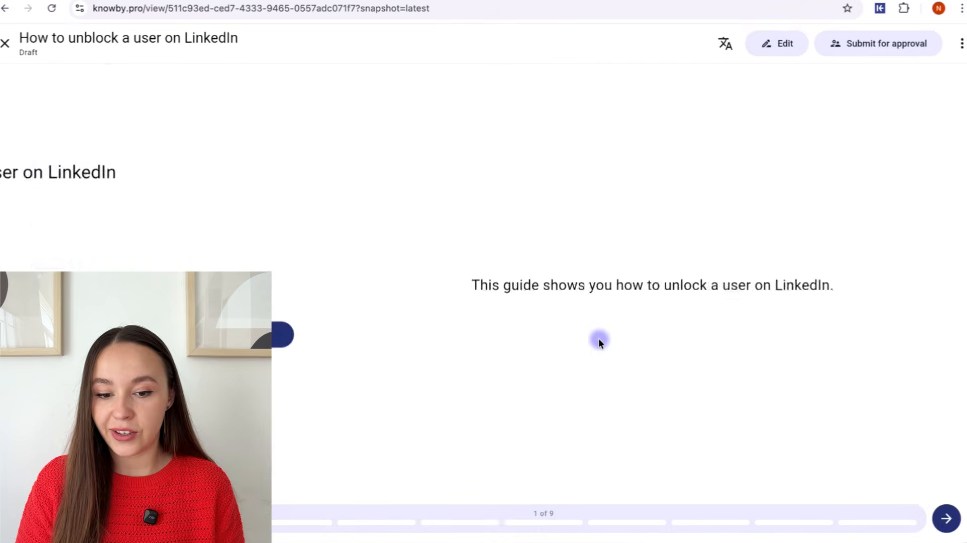
pyautogui.click(948, 518)
pyautogui.click(947, 519)
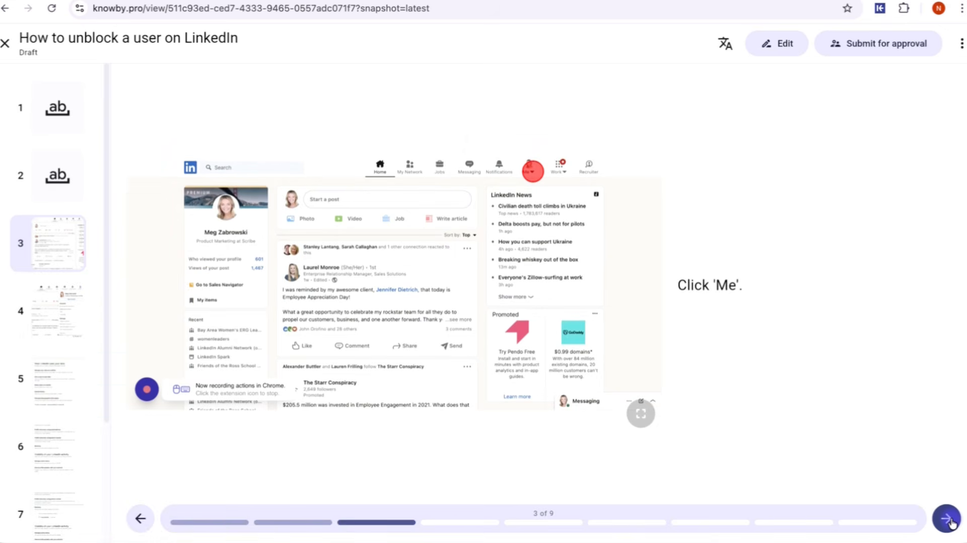
pyautogui.click(947, 519)
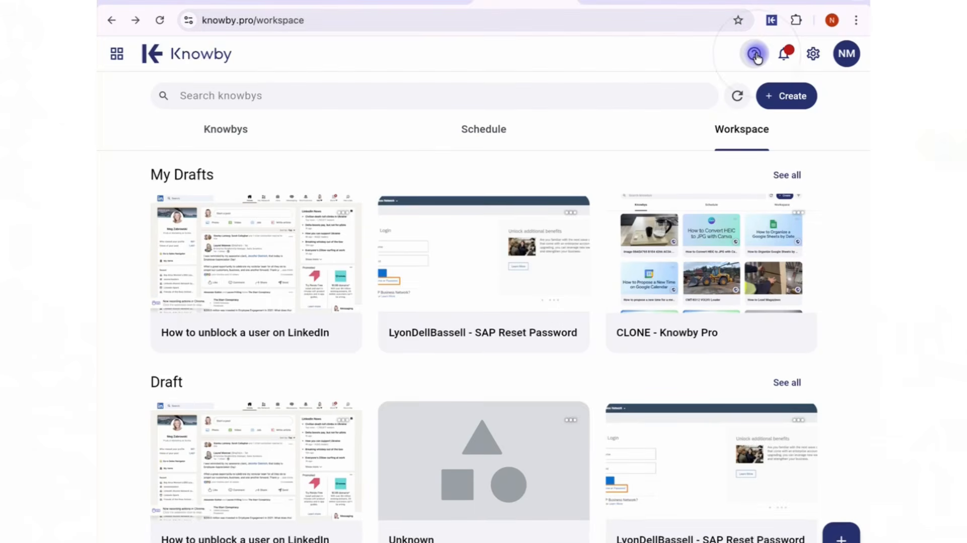
# Step: Open Knowby's help centre, browse its topics and view the form for logging a support ticket
pyautogui.click(756, 54)
pyautogui.scroll(-5, 555, 339)
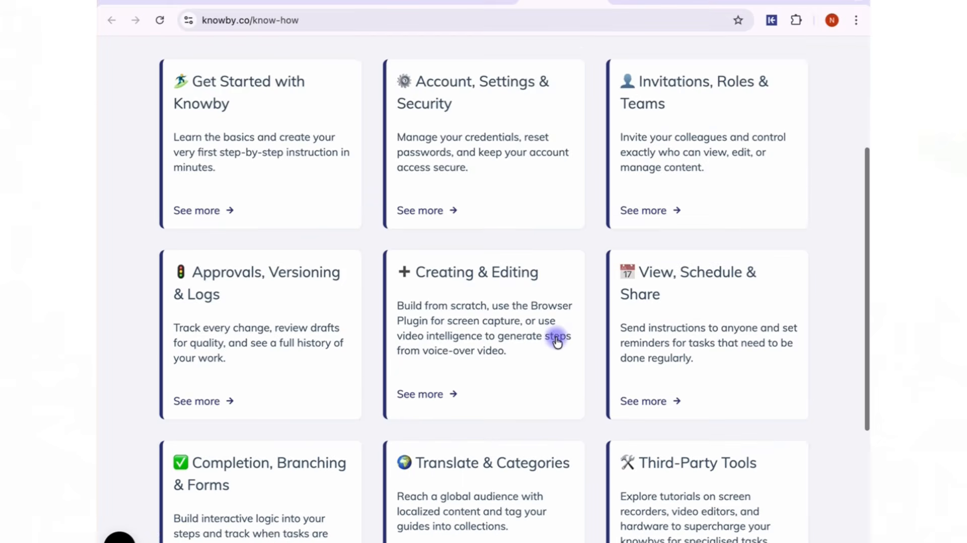
pyautogui.scroll(-5, 556, 340)
pyautogui.scroll(10, 556, 340)
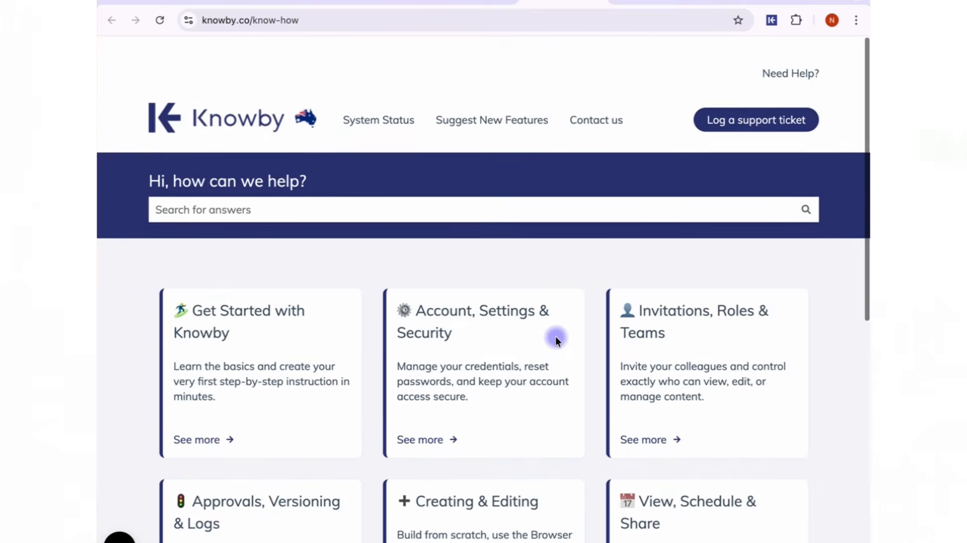
pyautogui.scroll(-1, 556, 340)
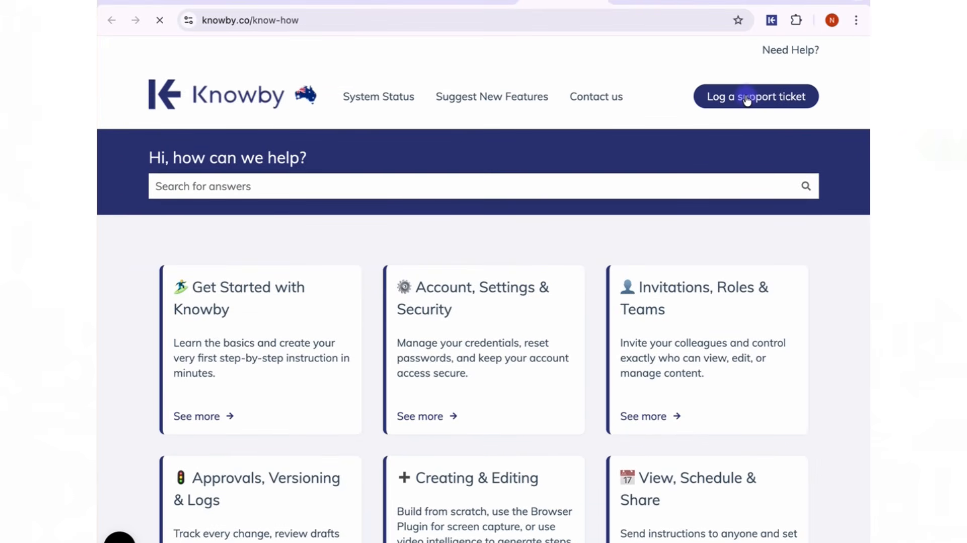
pyautogui.scroll(-5, 511, 364)
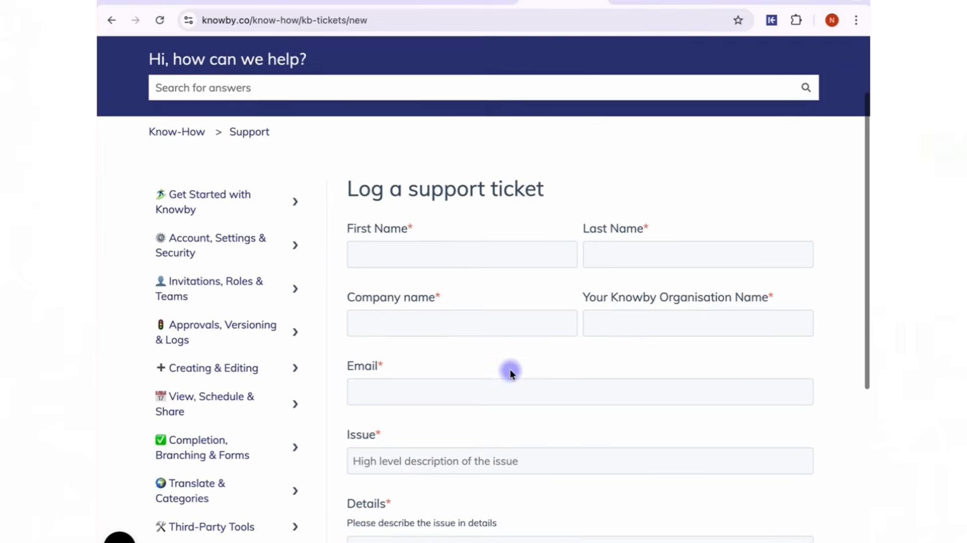